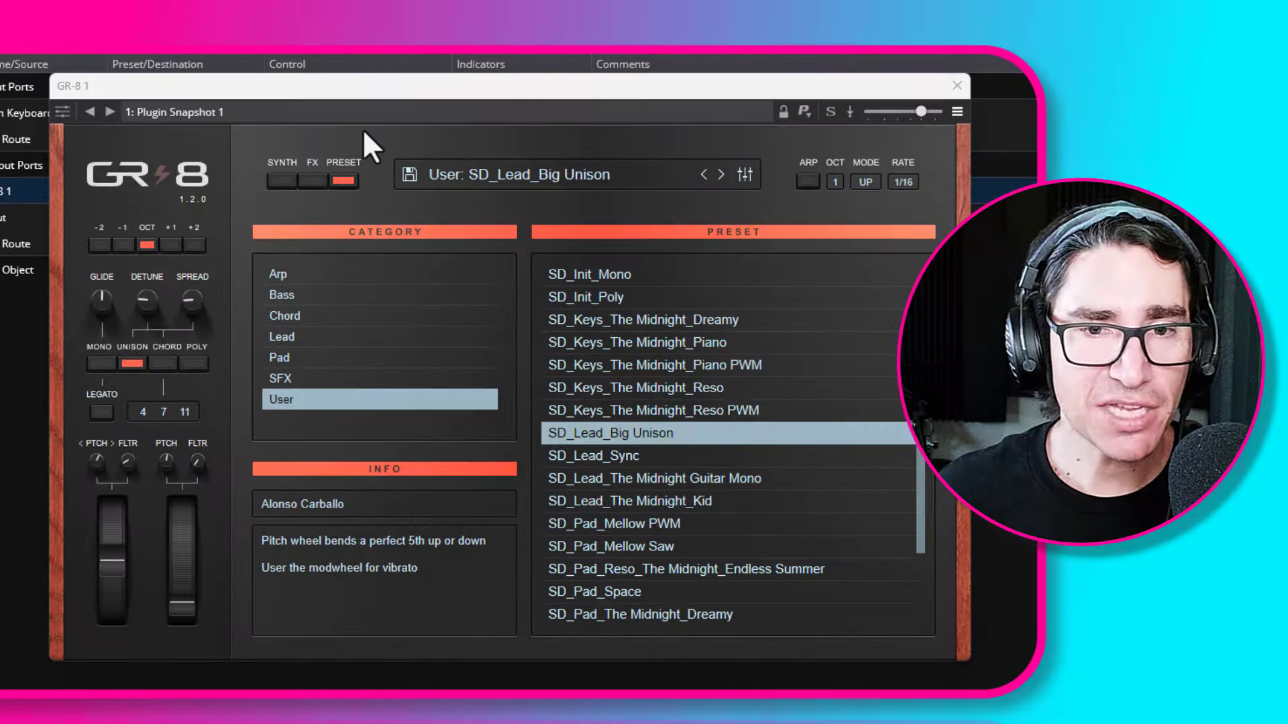
Load the SD_Init_Mono preset from the User category.
click(919, 452)
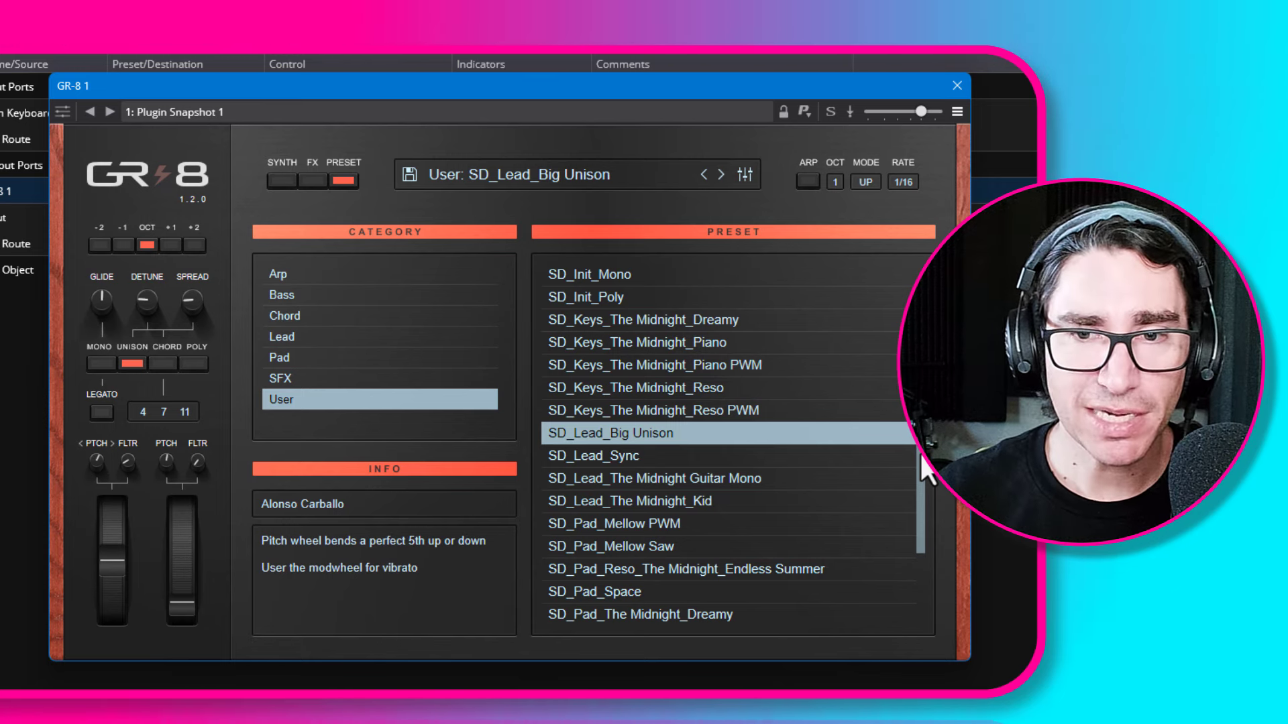
scroll(919, 452, up, 1)
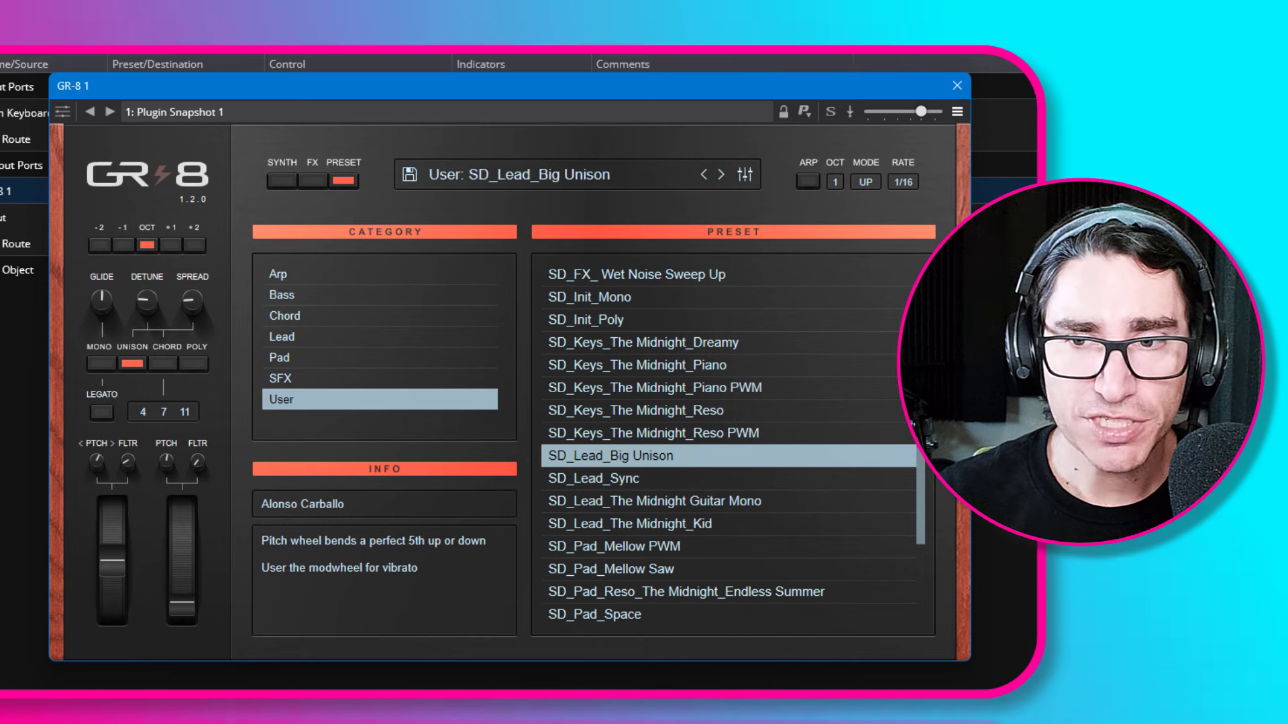
scroll(731, 442, up, 1)
scroll(731, 443, up, 1)
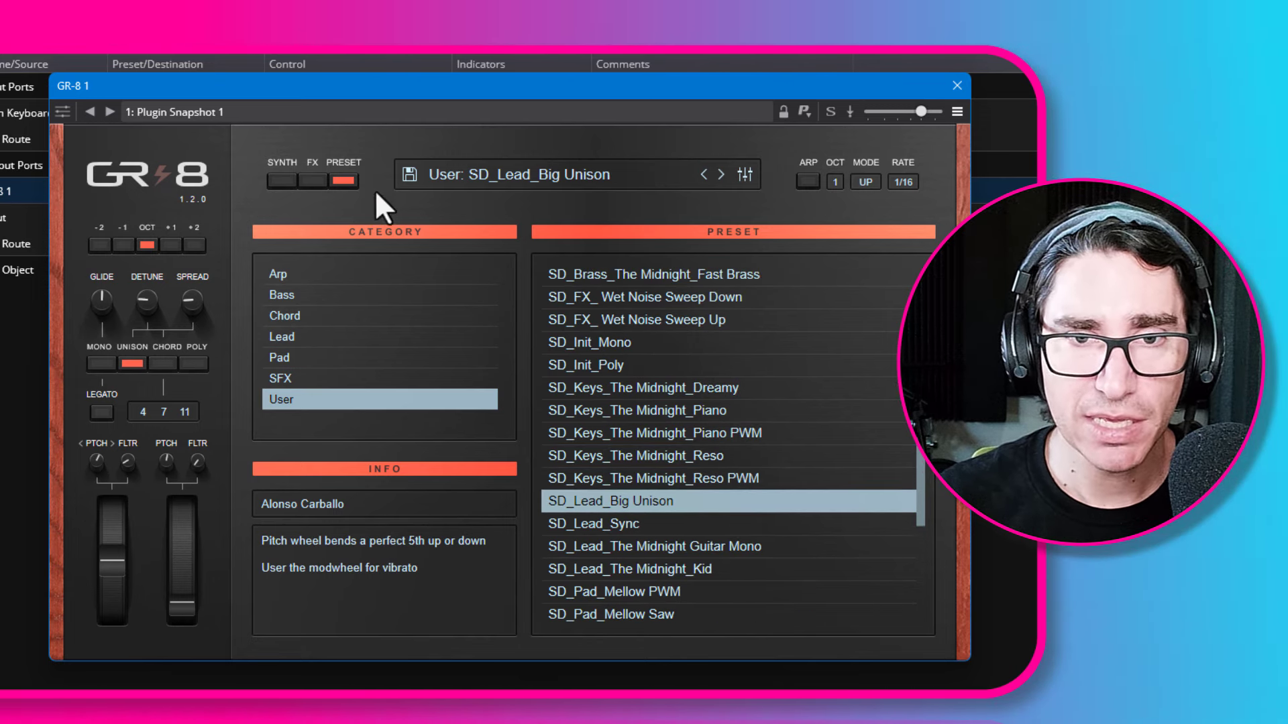
click(282, 180)
click(343, 181)
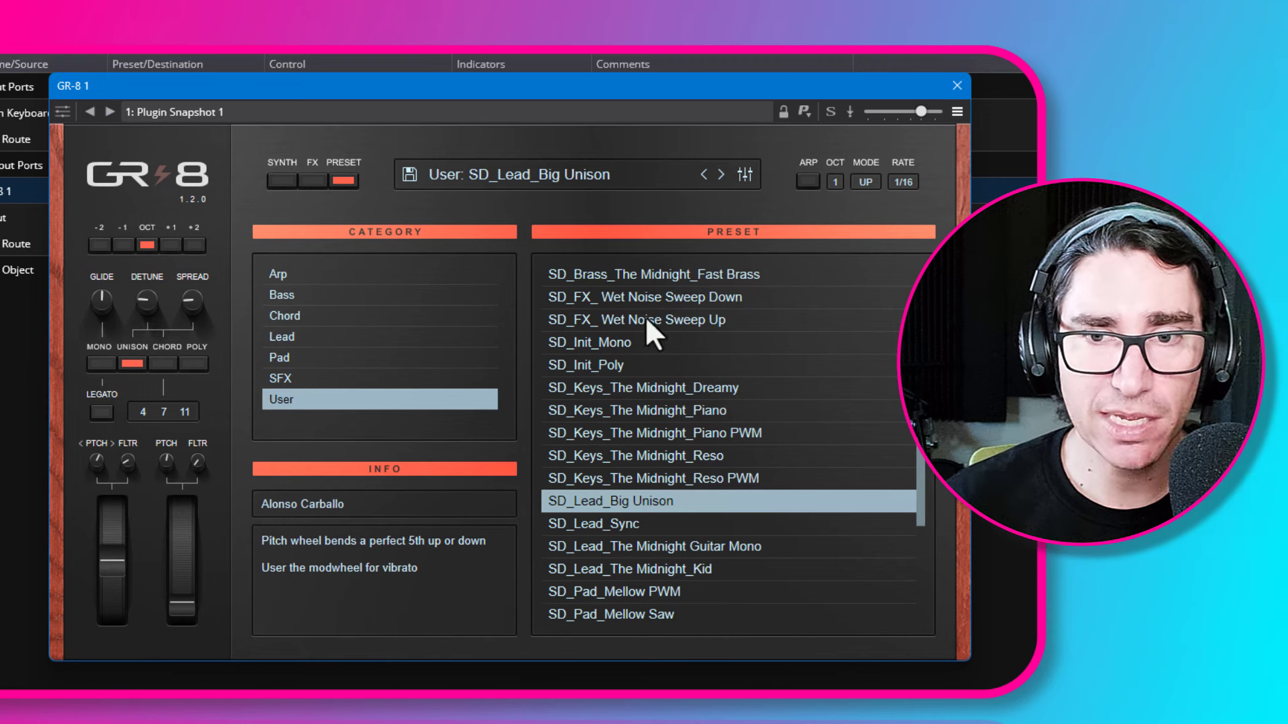
click(594, 342)
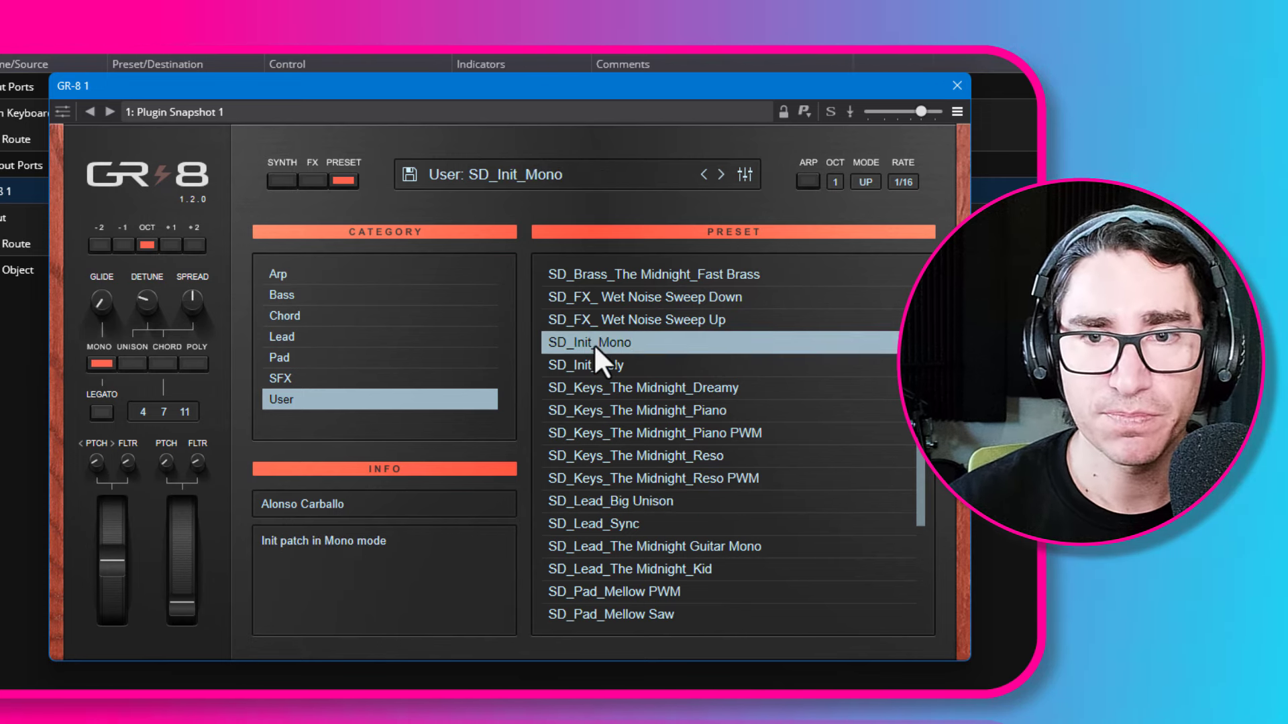
Lower the amp level to around its midpoint and switch the voice mode to Unison.
click(283, 181)
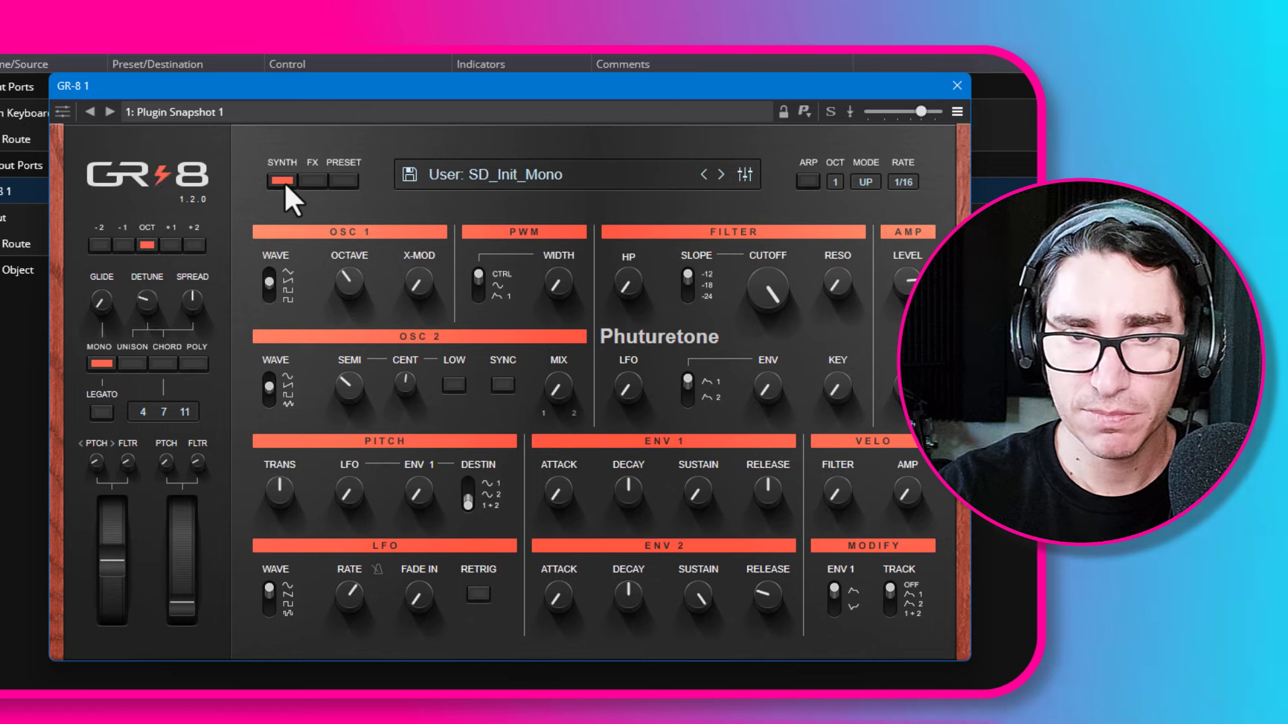
drag(908, 284, 910, 329)
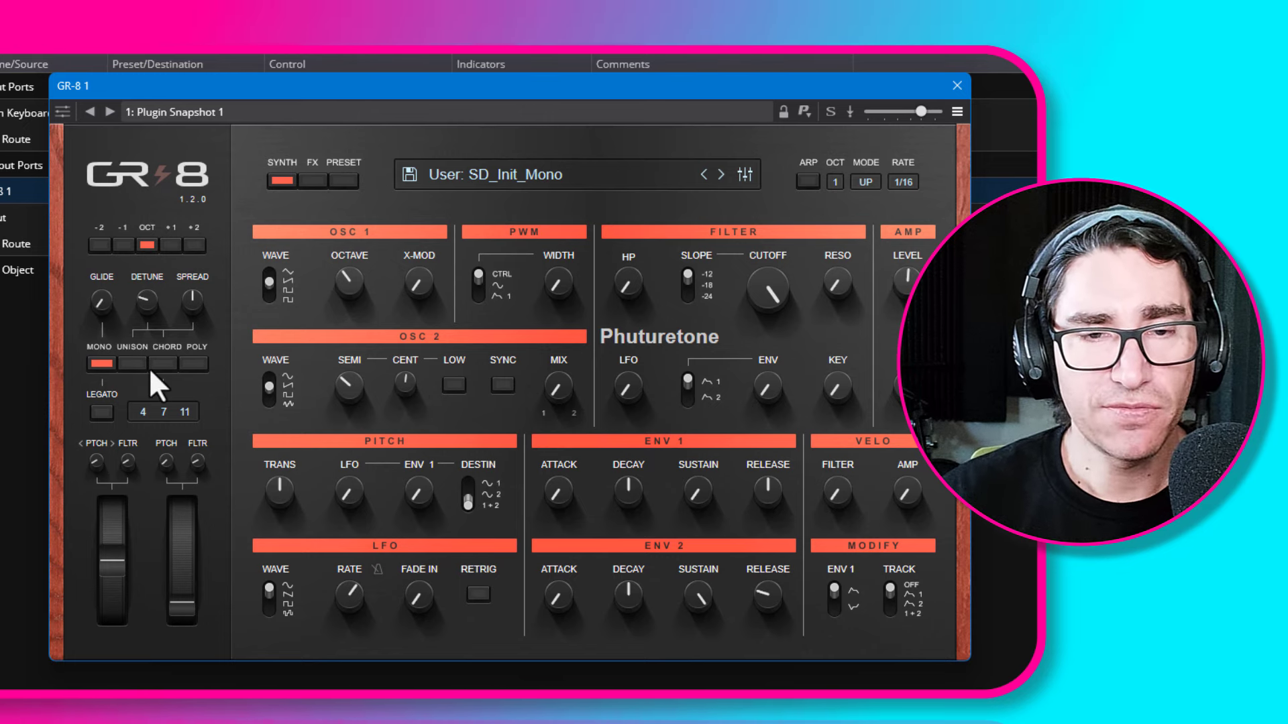
click(132, 365)
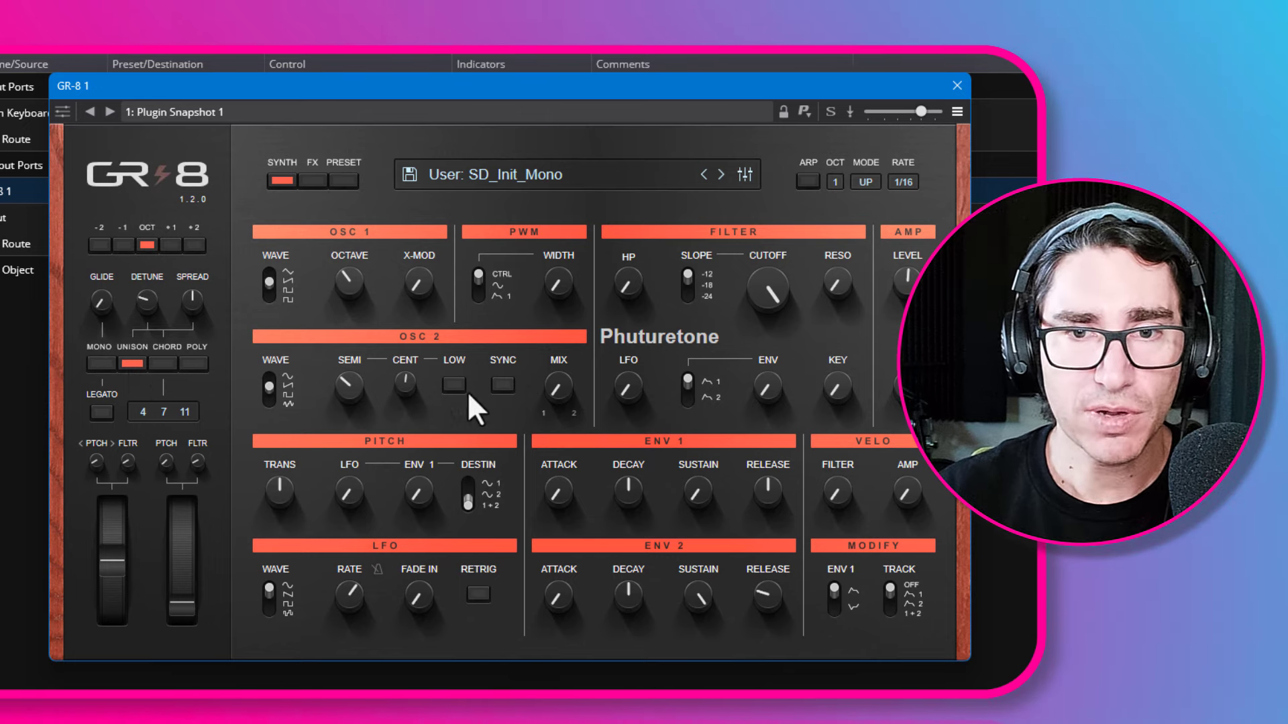
Set the oscillator mix to about the midpoint and raise oscillator 2's fine detune in cents slightly.
drag(555, 384, 545, 299)
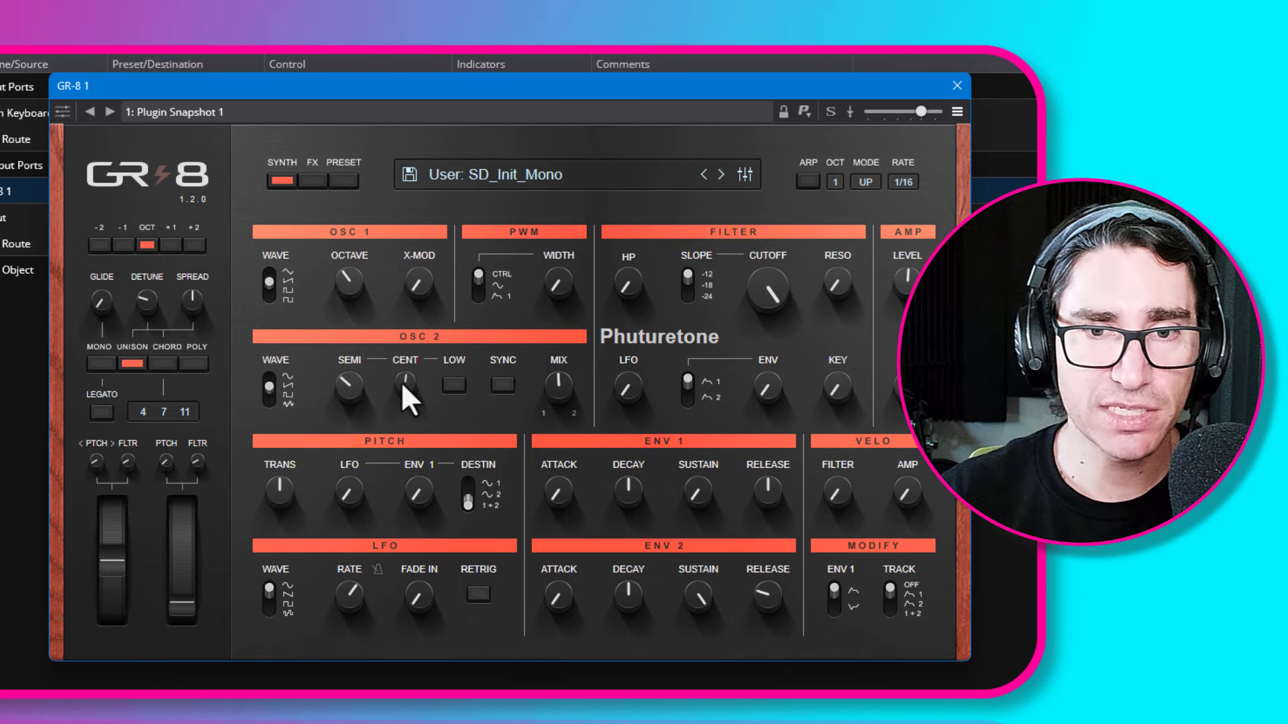
drag(403, 386, 400, 359)
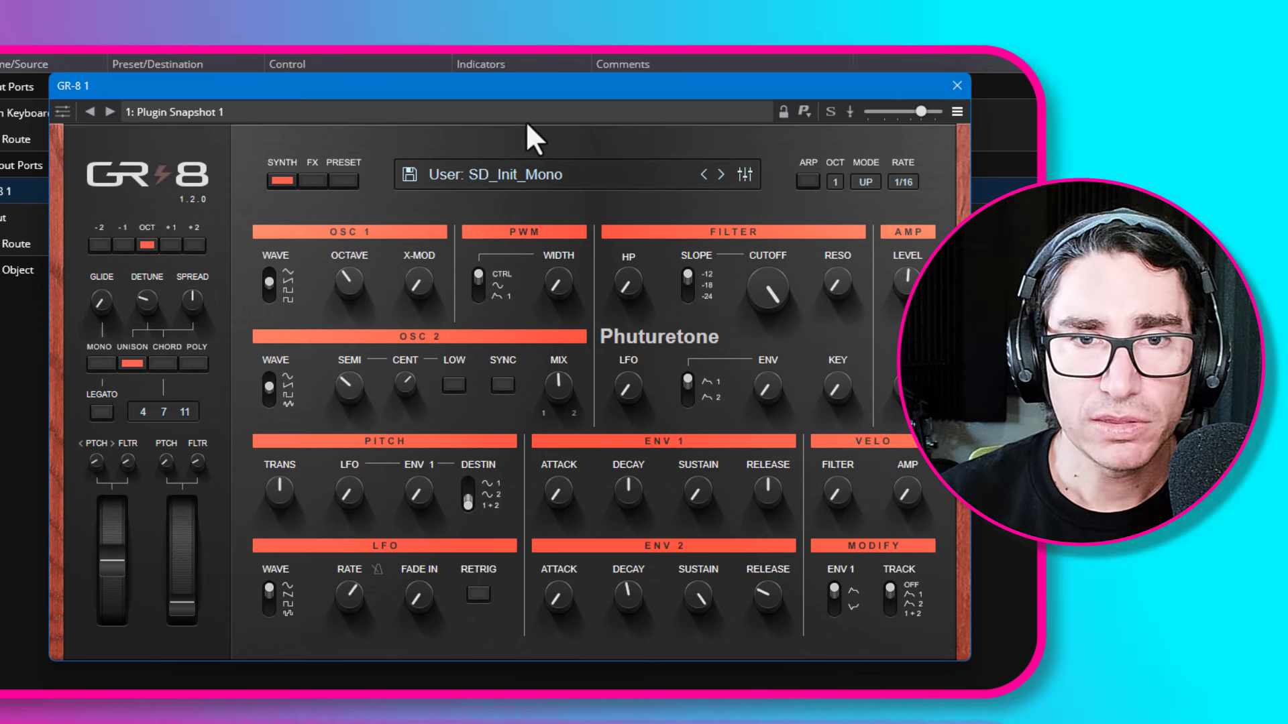
Enable the delay effect and adjust its tone and amount: raise mix, feedback and low cut, and lower the high cut.
click(312, 180)
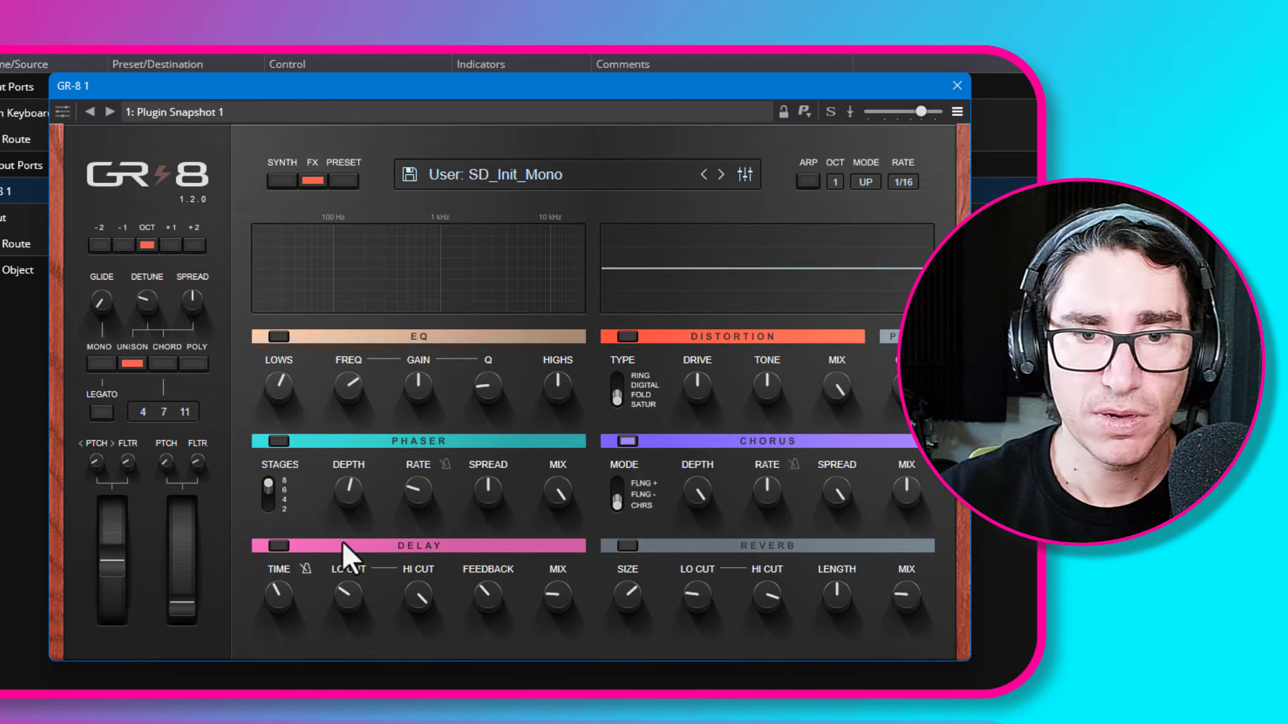
click(282, 545)
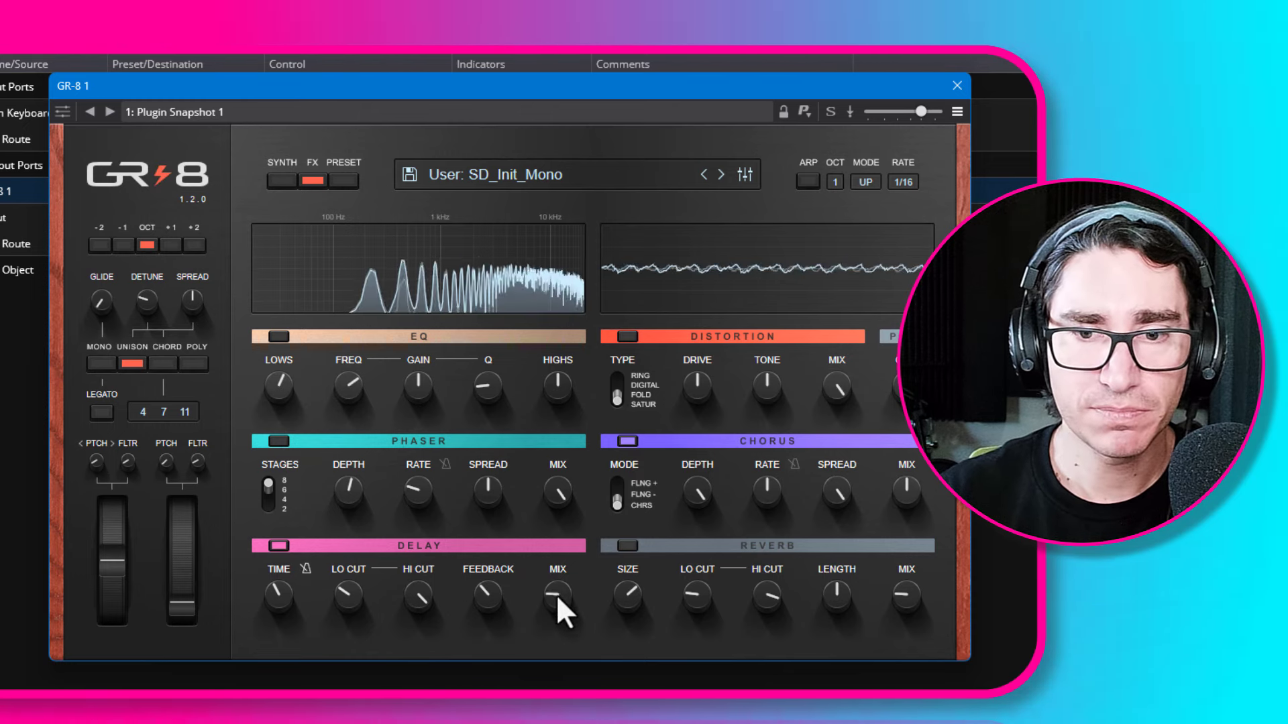
drag(488, 597, 488, 588)
drag(418, 594, 418, 621)
drag(348, 598, 353, 578)
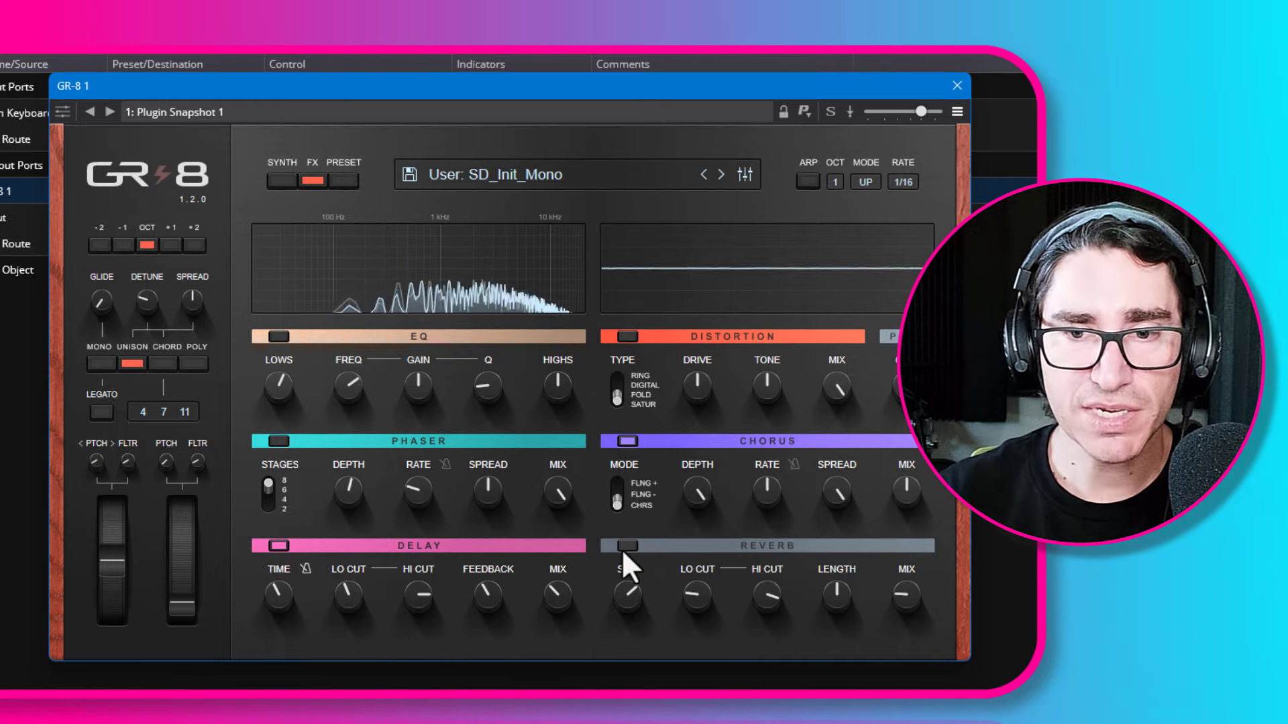
Enable the reverb and shape it with more mix, slightly more length, a higher low cut and a lower high cut.
drag(910, 603, 840, 580)
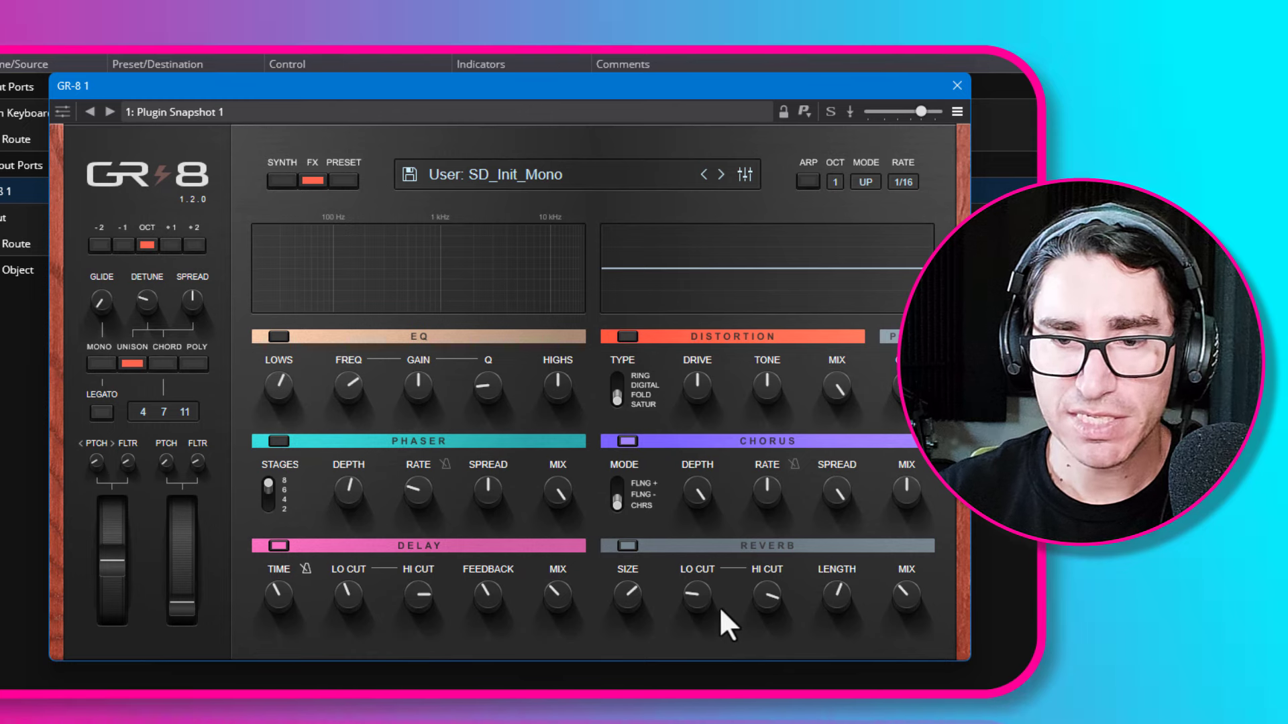
drag(770, 594, 698, 568)
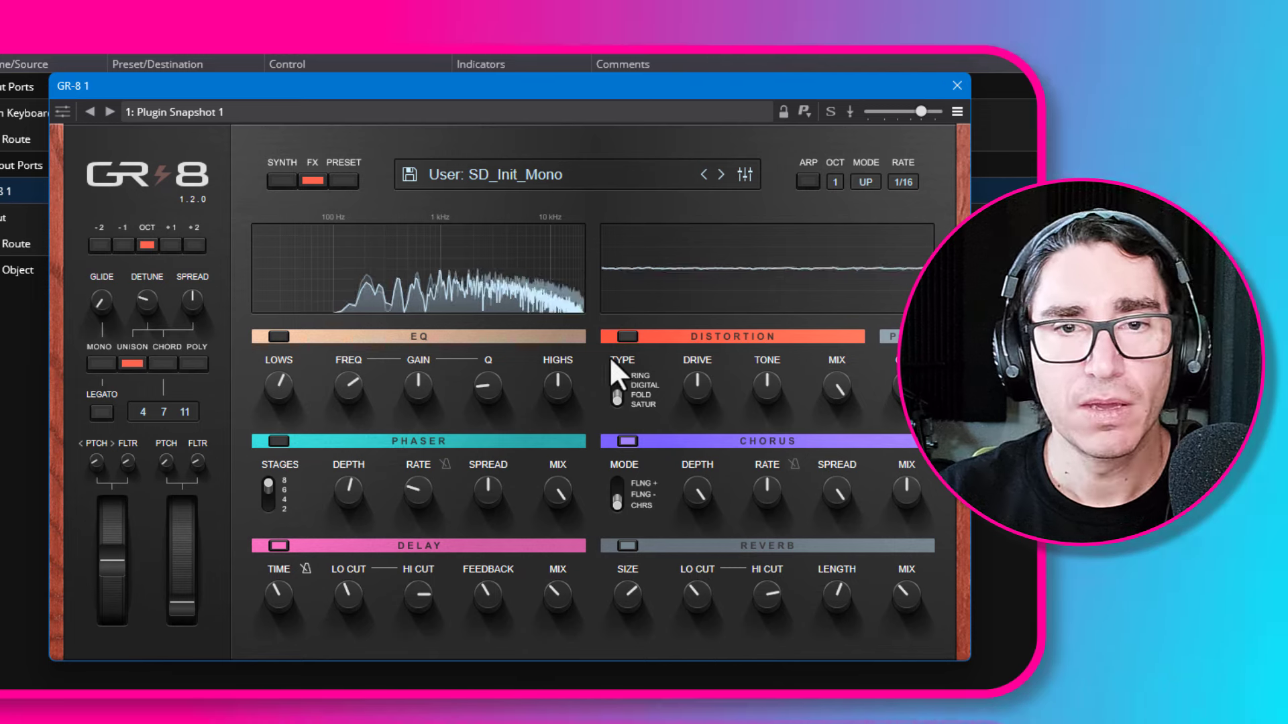
Lower the synth filter's cutoff from fully open and set its slope to -24 dB.
drag(522, 91, 515, 92)
click(276, 182)
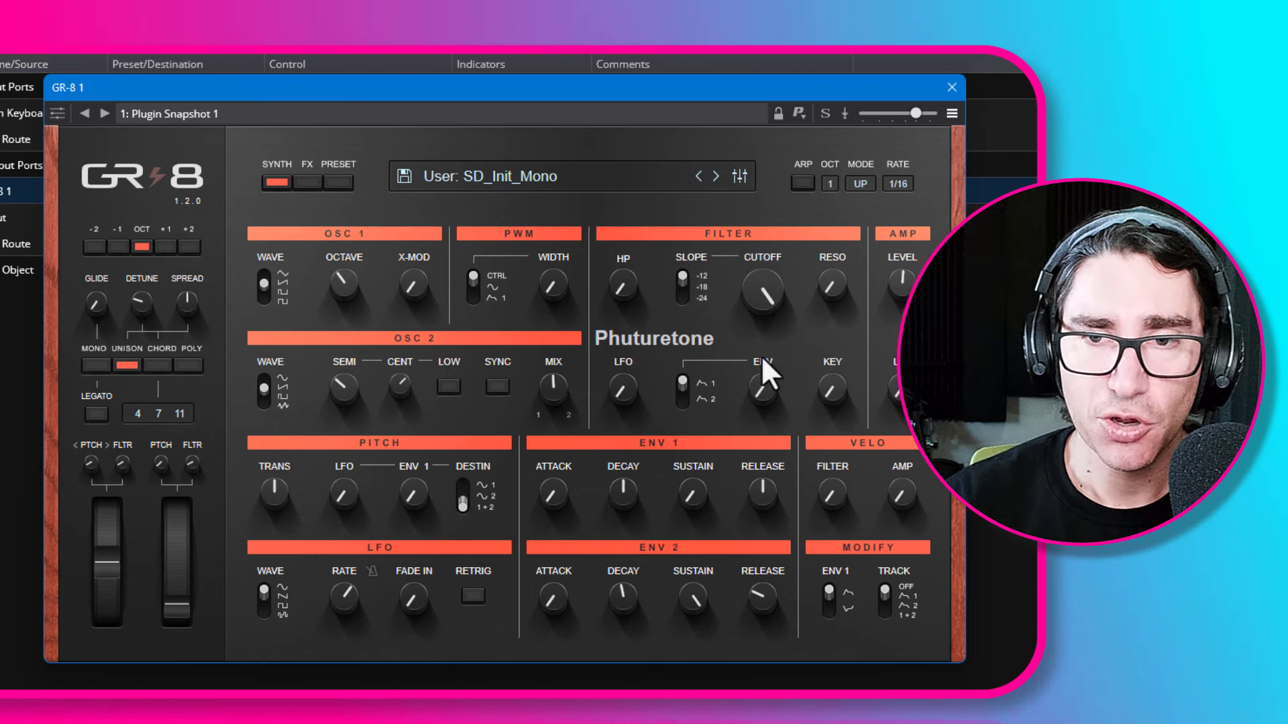
click(770, 291)
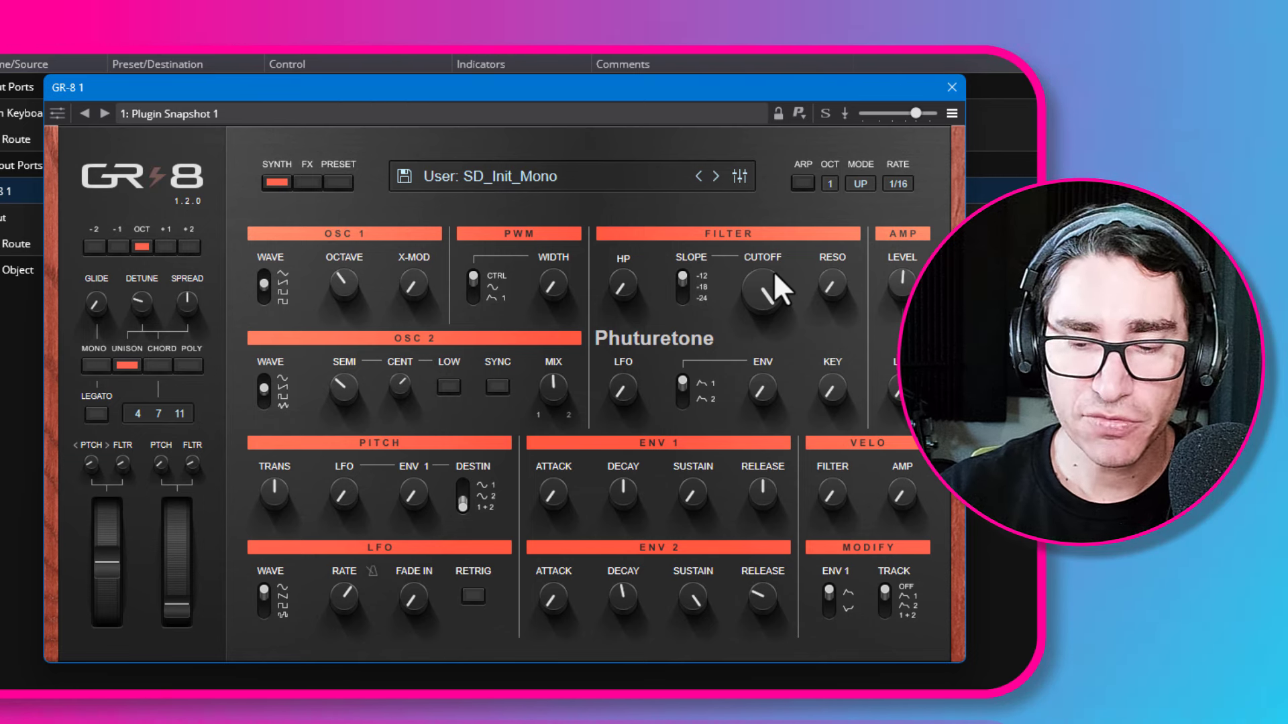
click(766, 280)
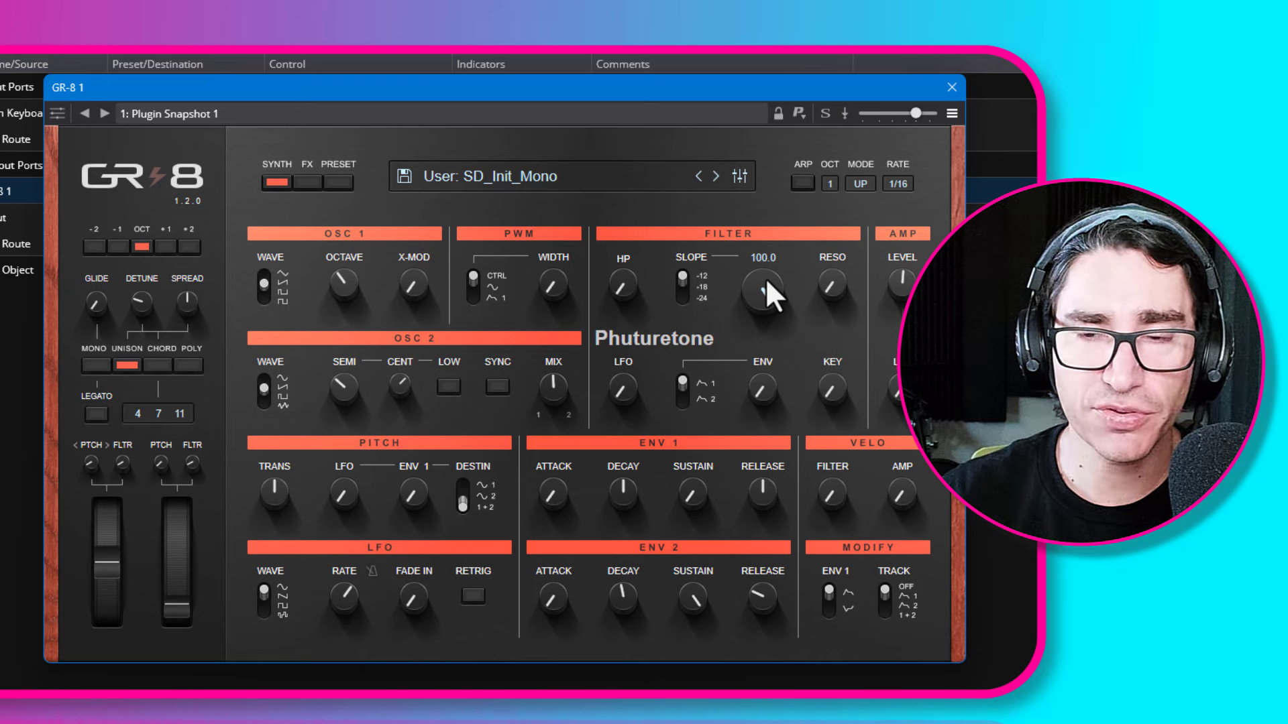
mouse_move(766, 277)
mouse_down()
mouse_move(776, 367)
mouse_move(774, 308)
mouse_move(788, 287)
mouse_up()
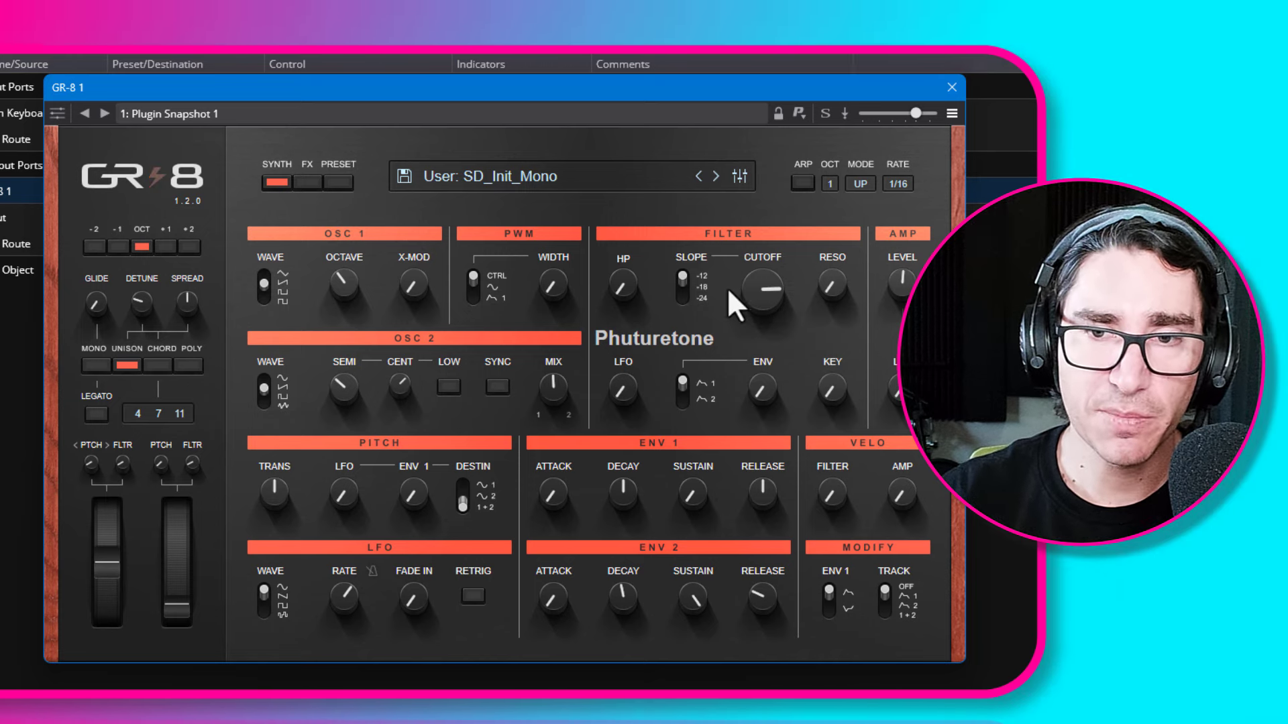
click(682, 276)
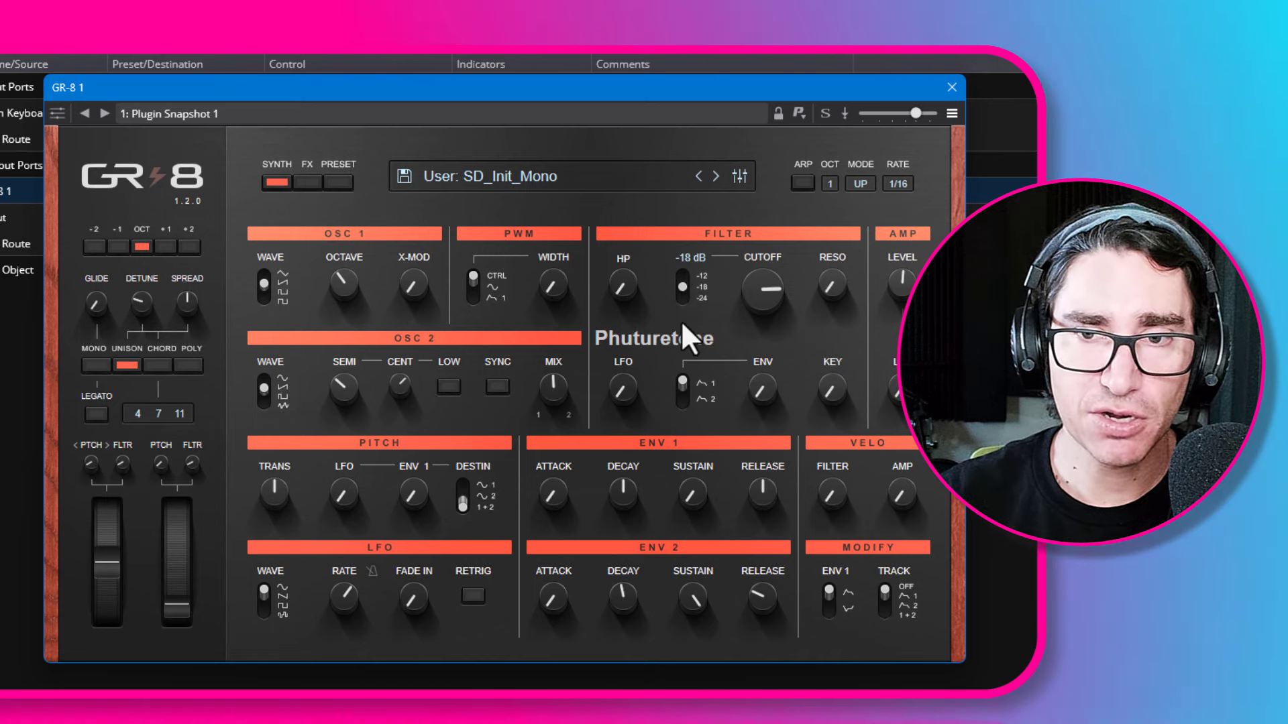
drag(682, 351, 684, 378)
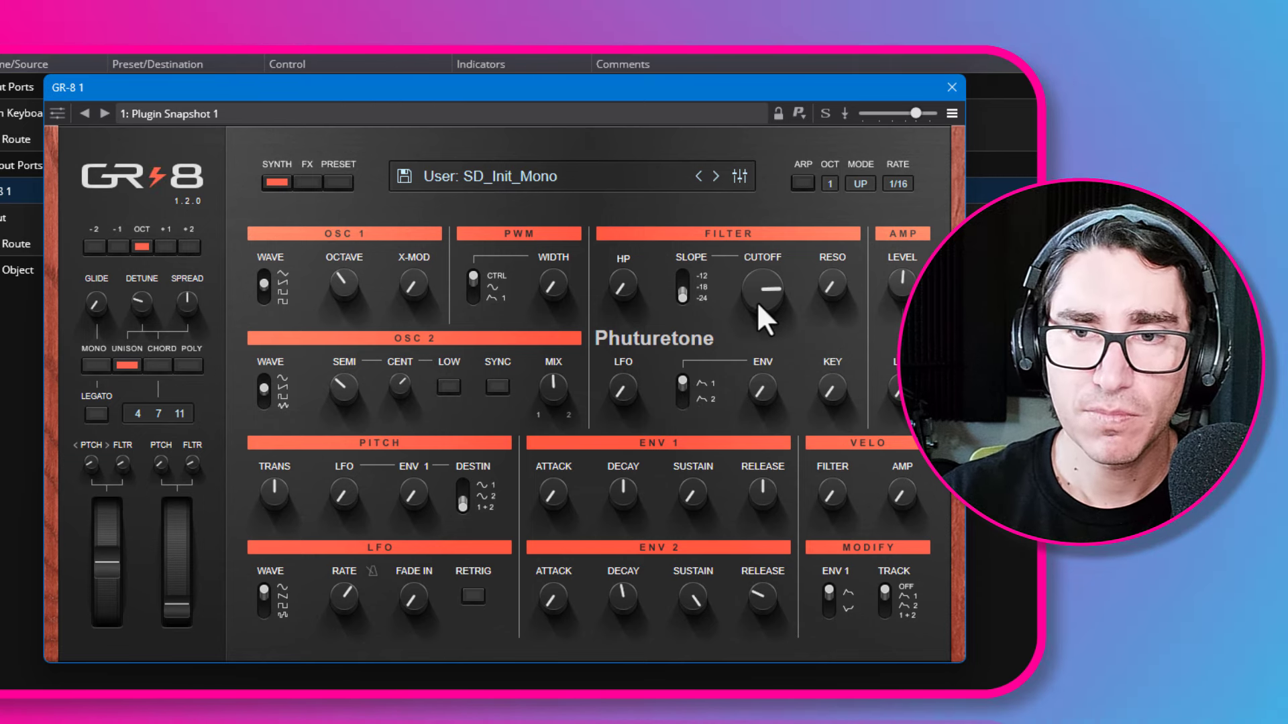
Raise the filter resonance to about a quarter and readjust the cutoff to about 83.5.
mouse_move(758, 293)
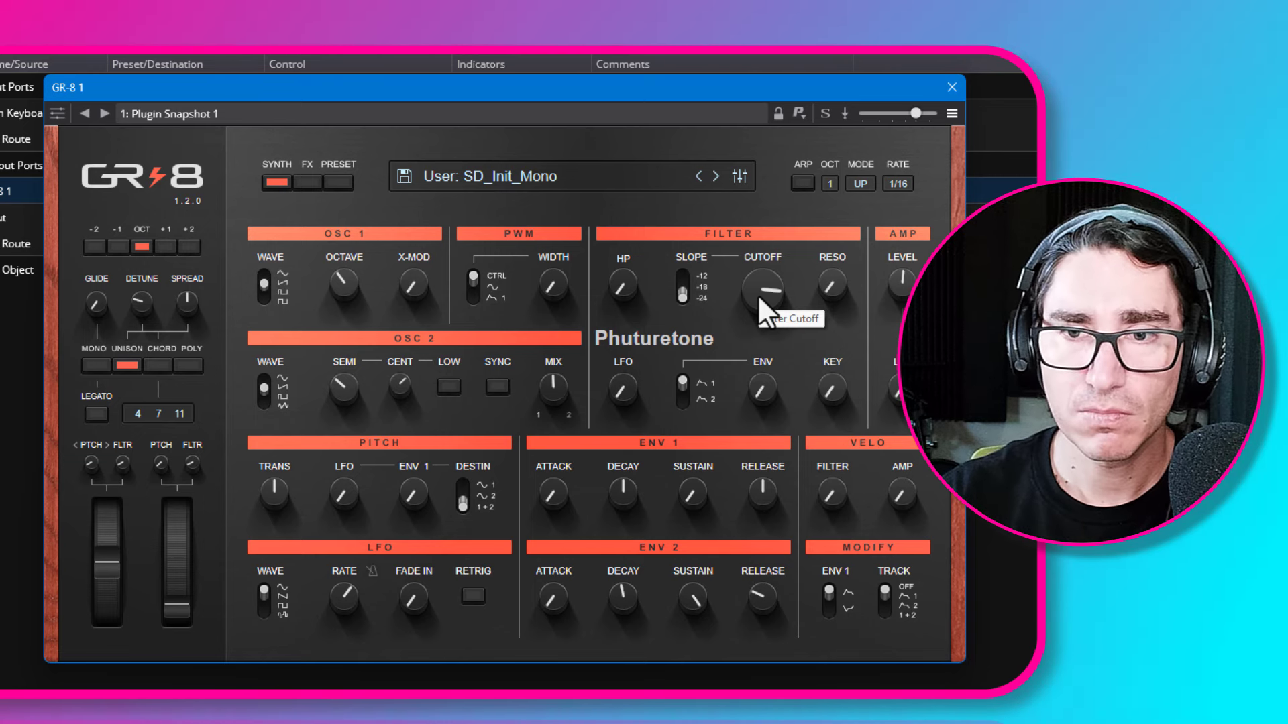
drag(758, 294, 760, 287)
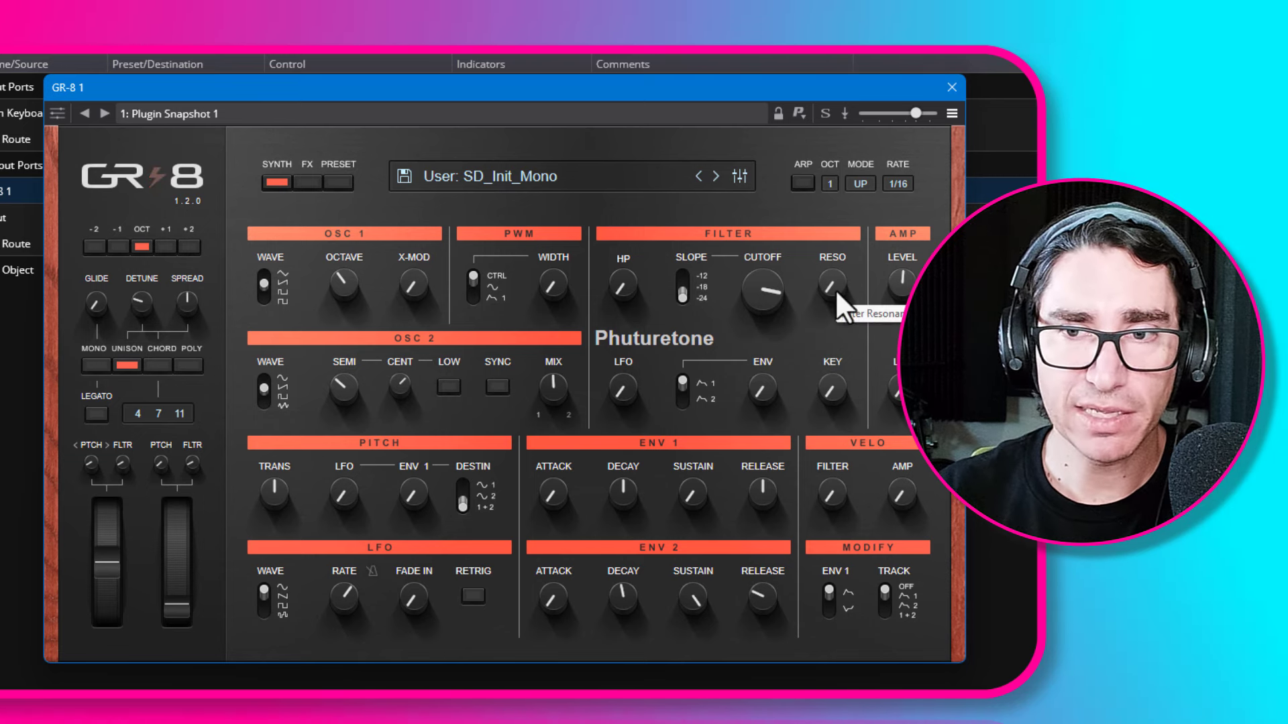
drag(835, 284, 835, 228)
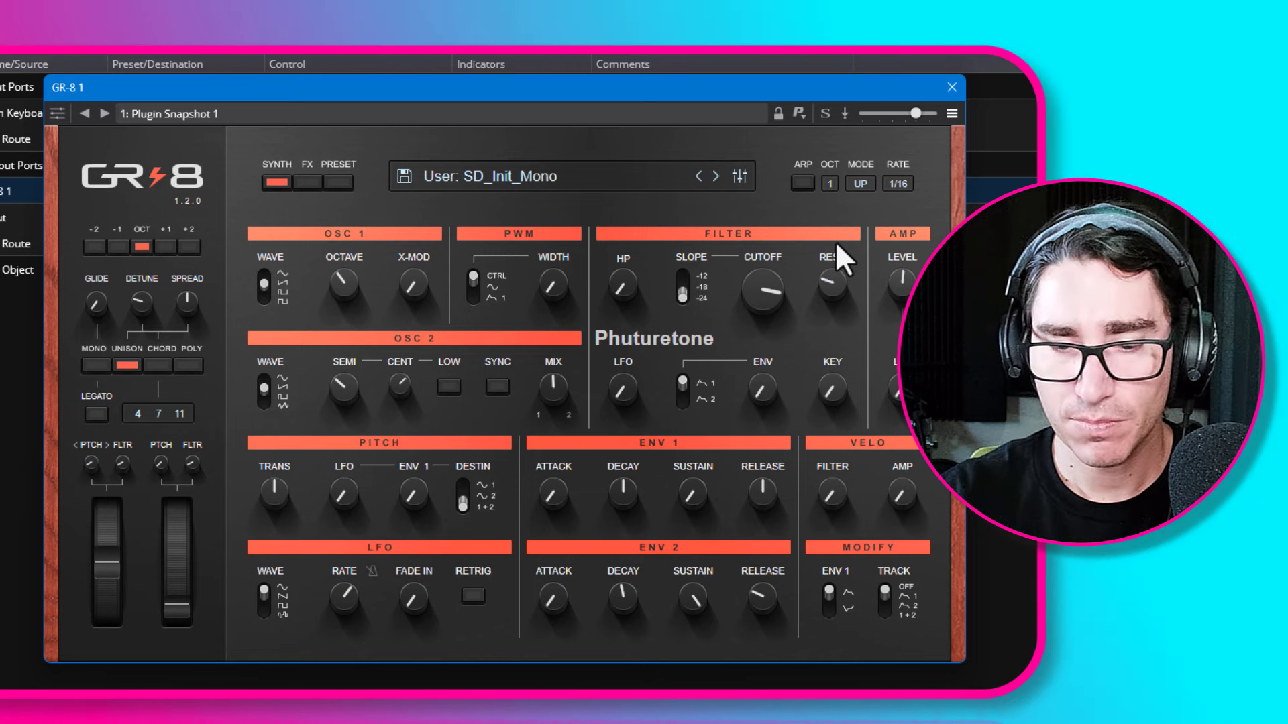
mouse_move(762, 275)
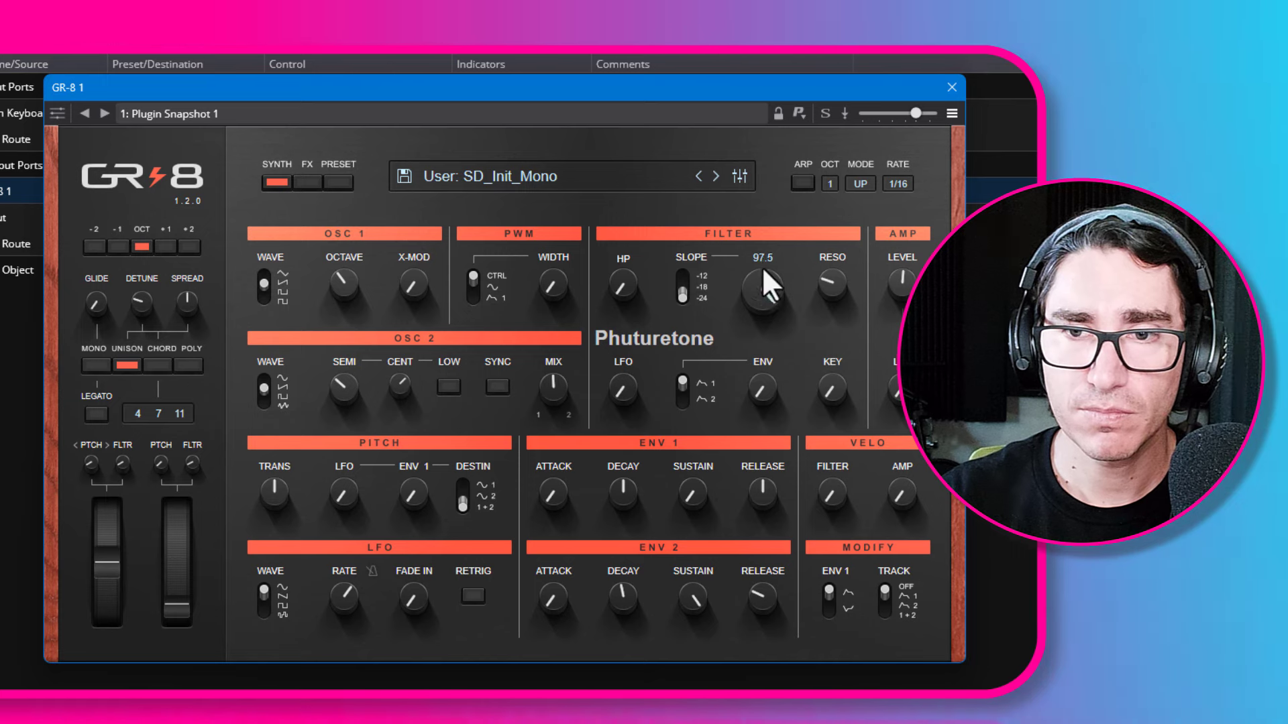
drag(763, 284, 763, 294)
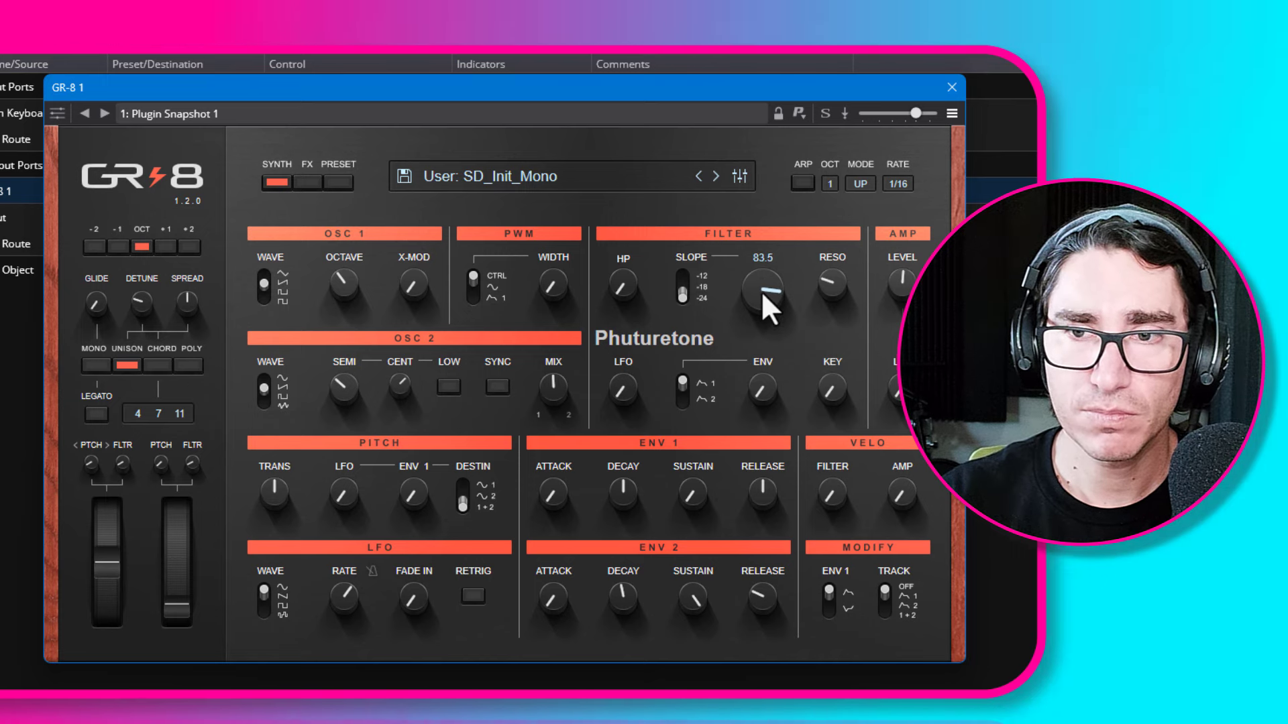
Raise the glide to slightly above its midpoint so notes slide into each other.
mouse_move(908, 289)
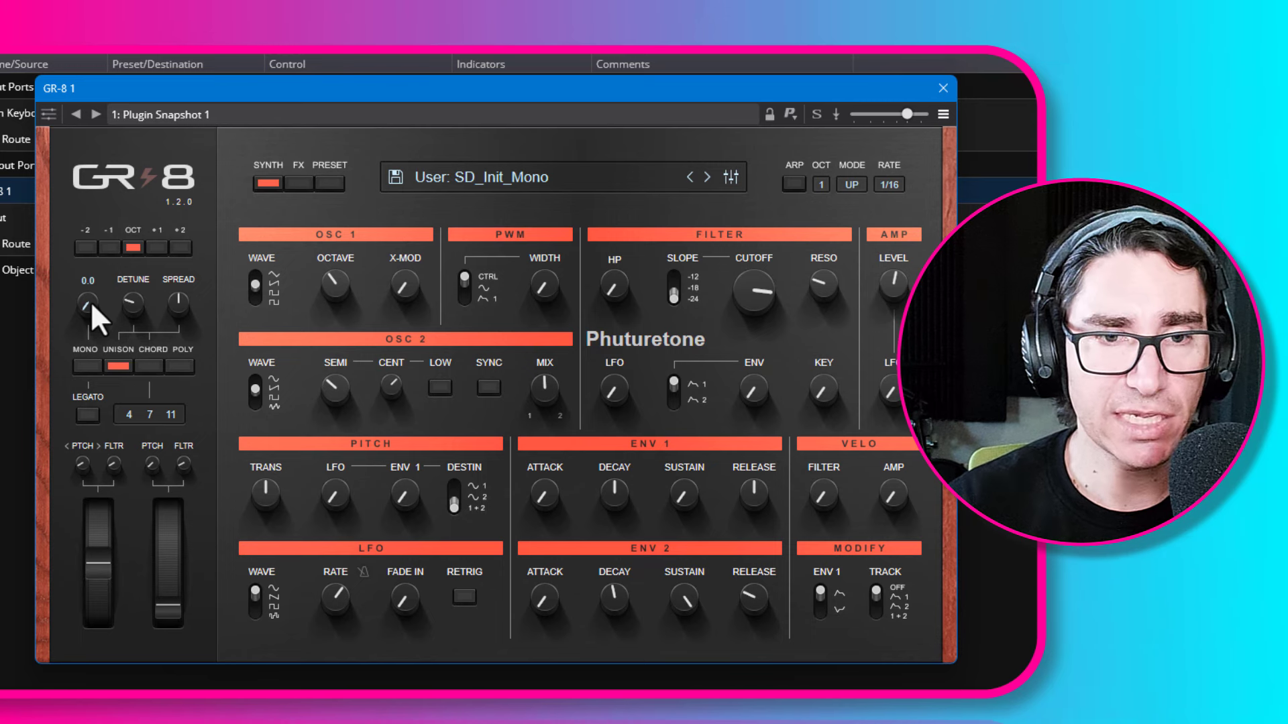
drag(91, 265, 79, 211)
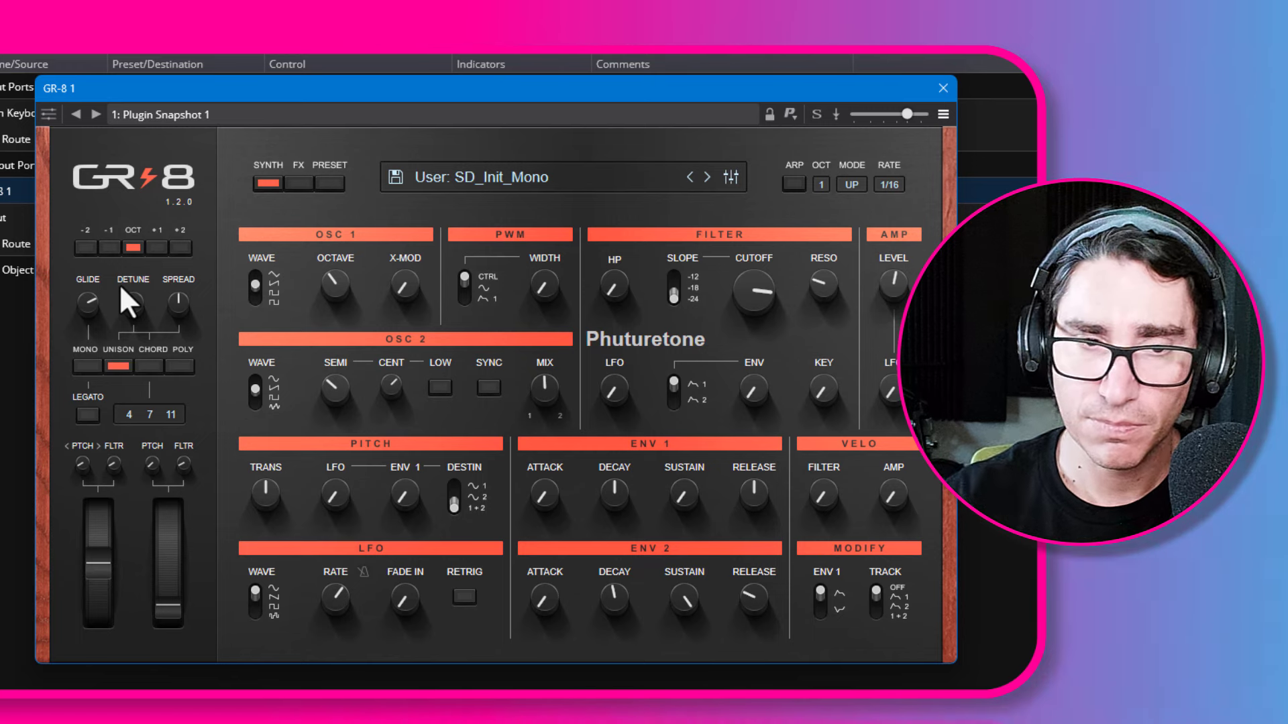
mouse_move(87, 304)
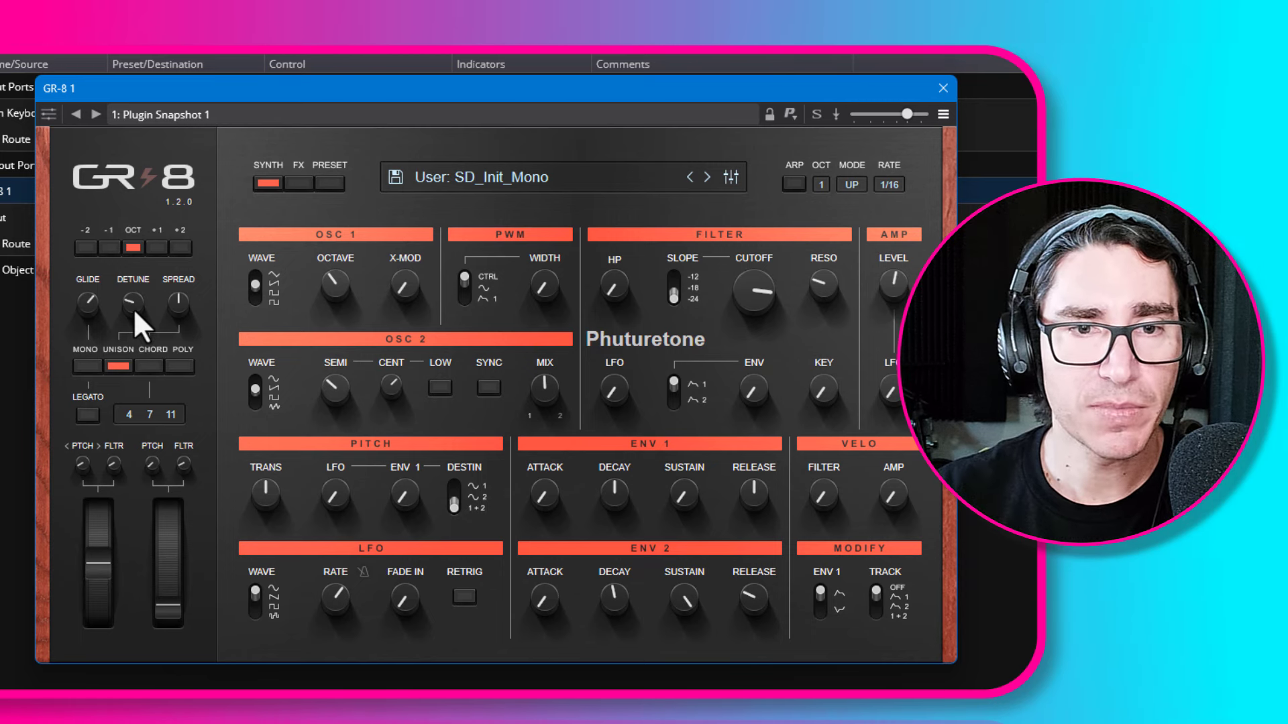
Turn the unison detune down to 0.0 for comparison, and raise it to about a third.
mouse_move(133, 307)
drag(133, 307, 140, 360)
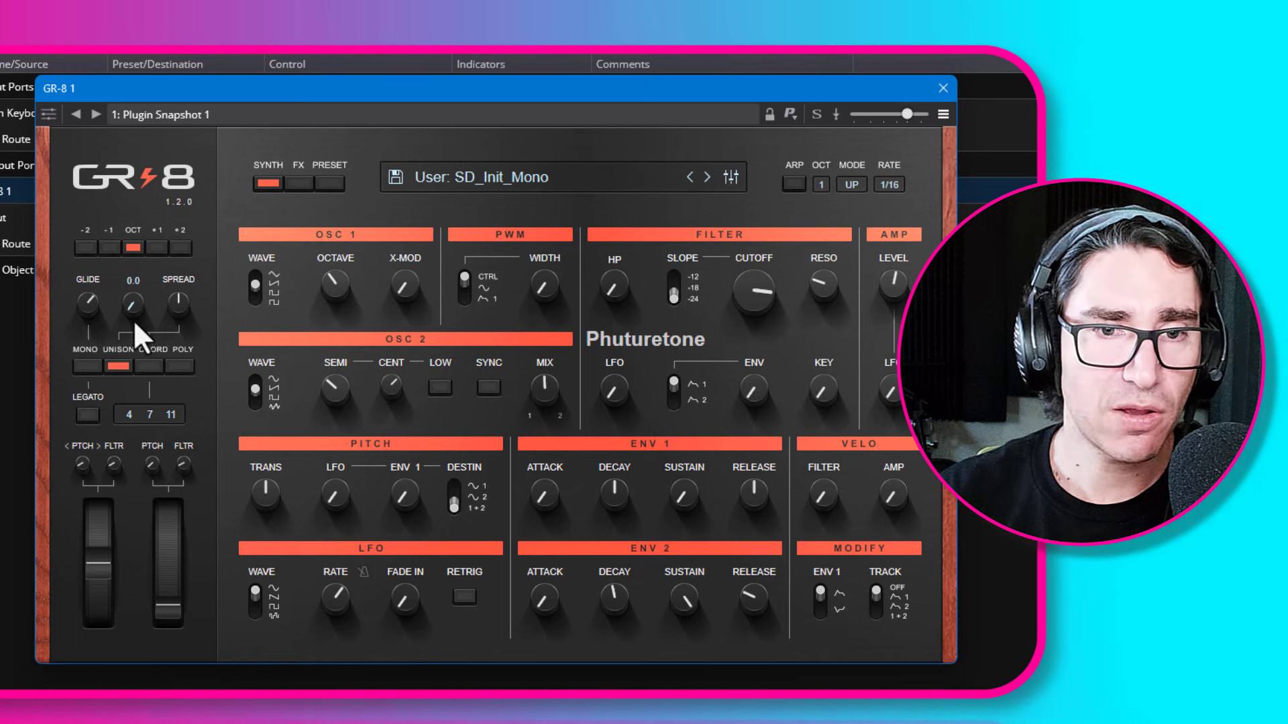
mouse_move(131, 310)
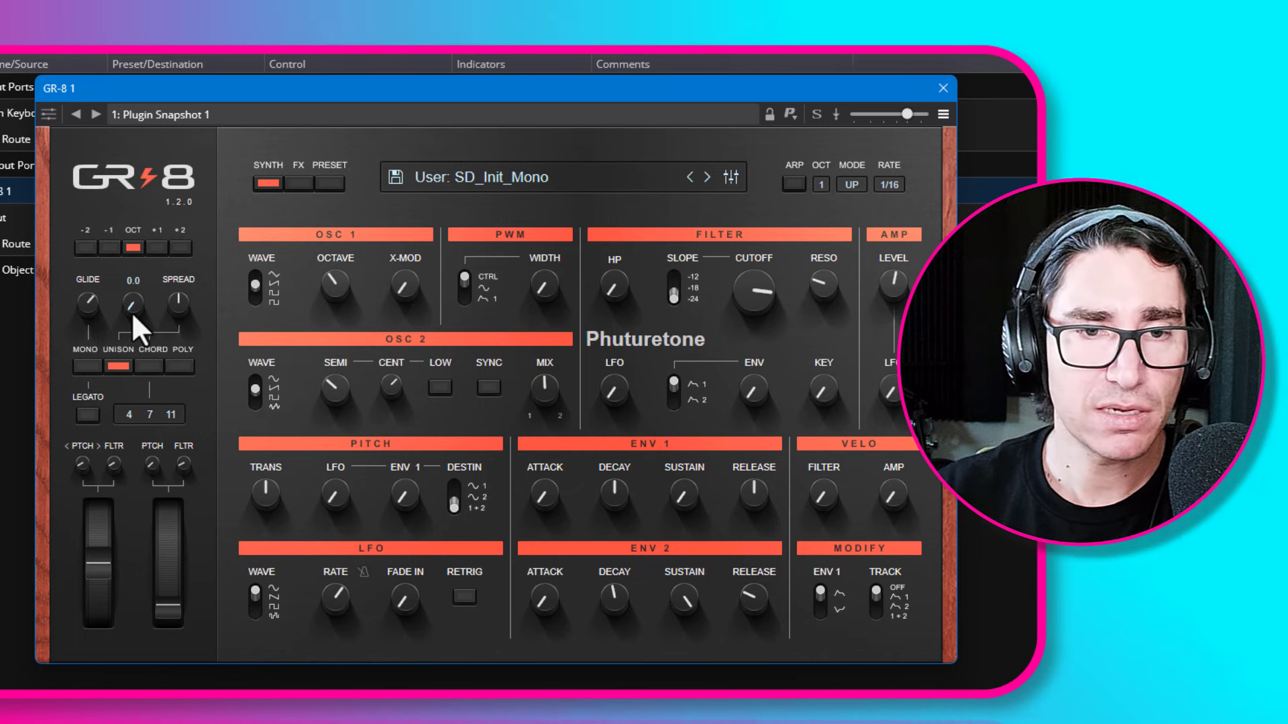
drag(131, 312, 123, 239)
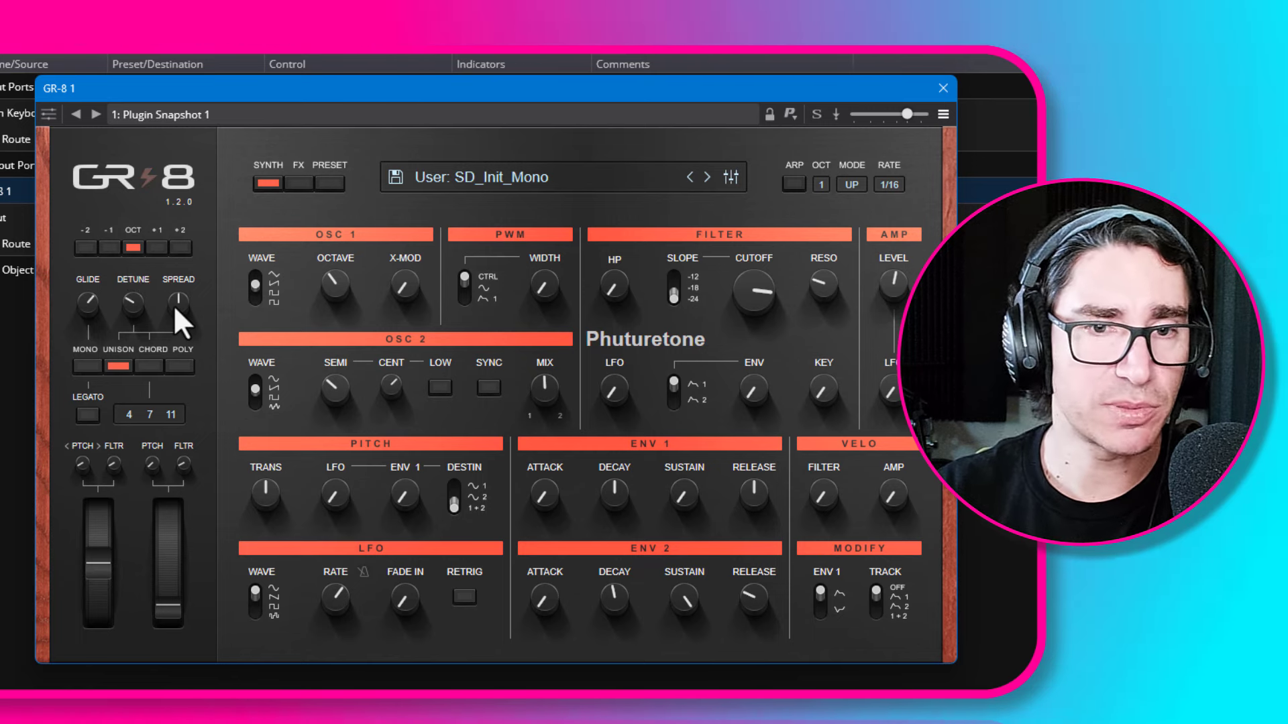
Reduce the unison spread to its minimum and check which effects are active.
drag(178, 303, 189, 385)
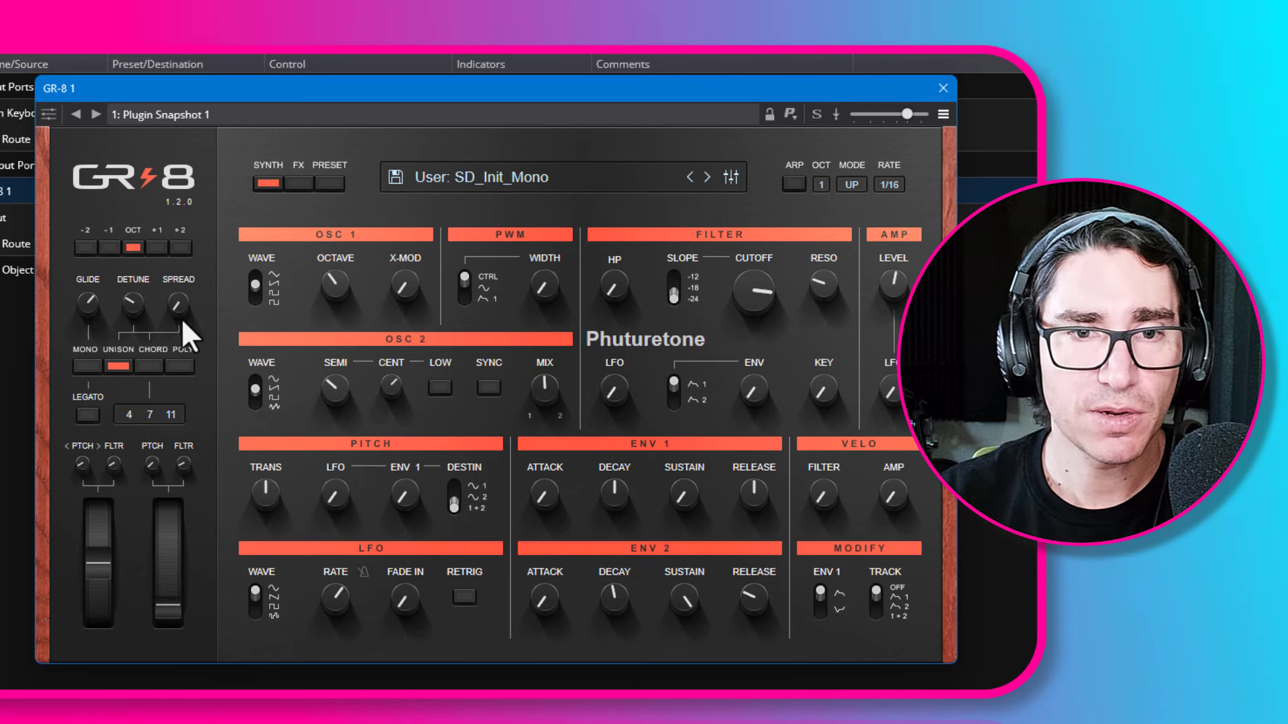
click(300, 183)
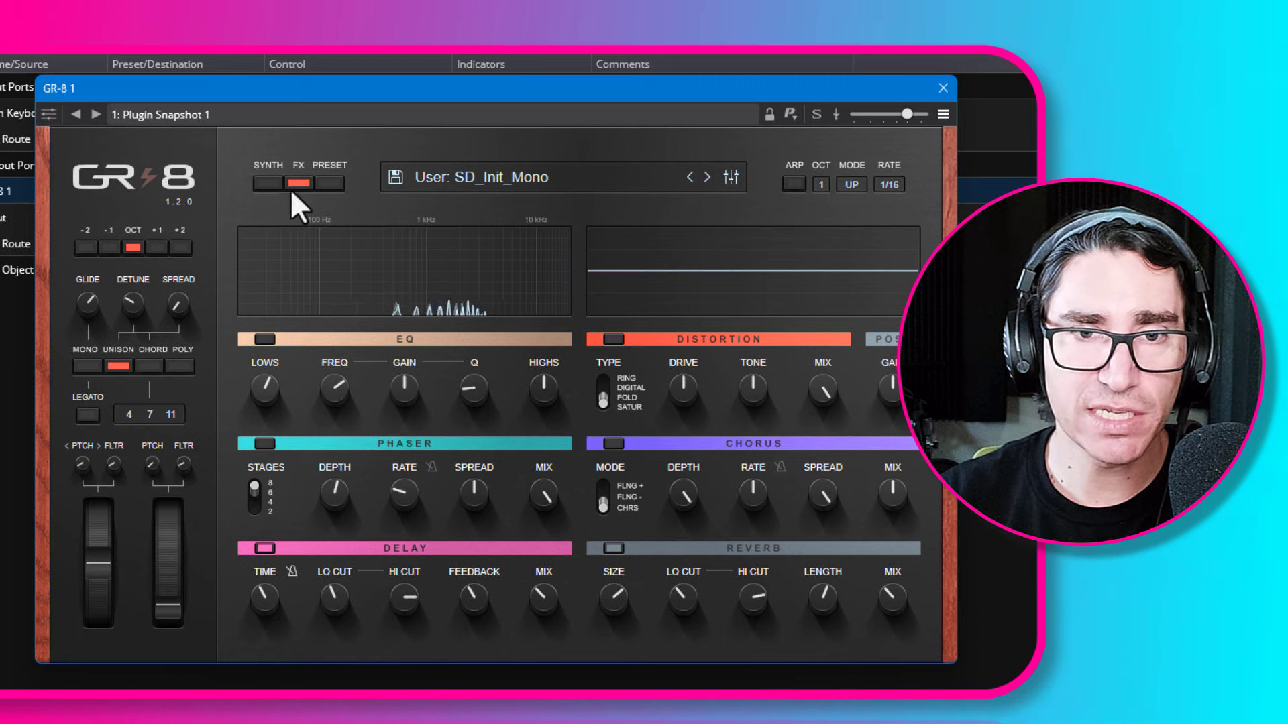
click(269, 183)
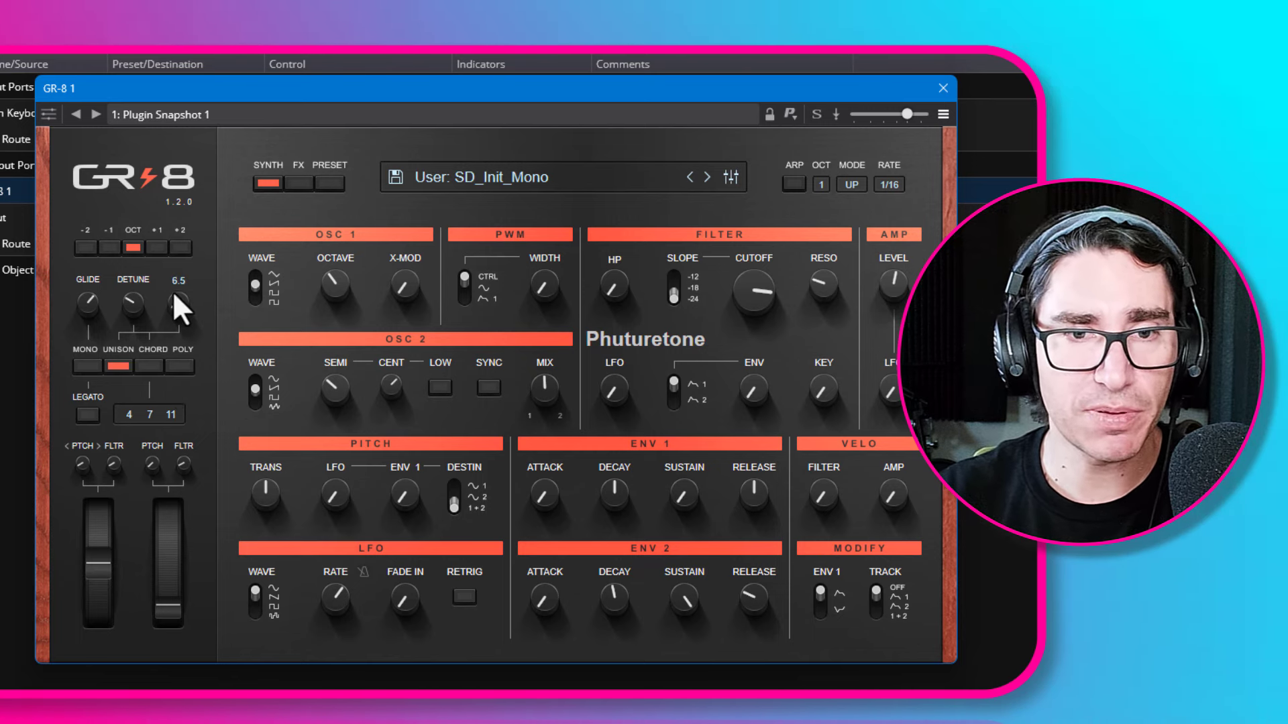
Raise the unison spread to nearly its maximum and turn on the chorus effect.
drag(178, 237, 189, 133)
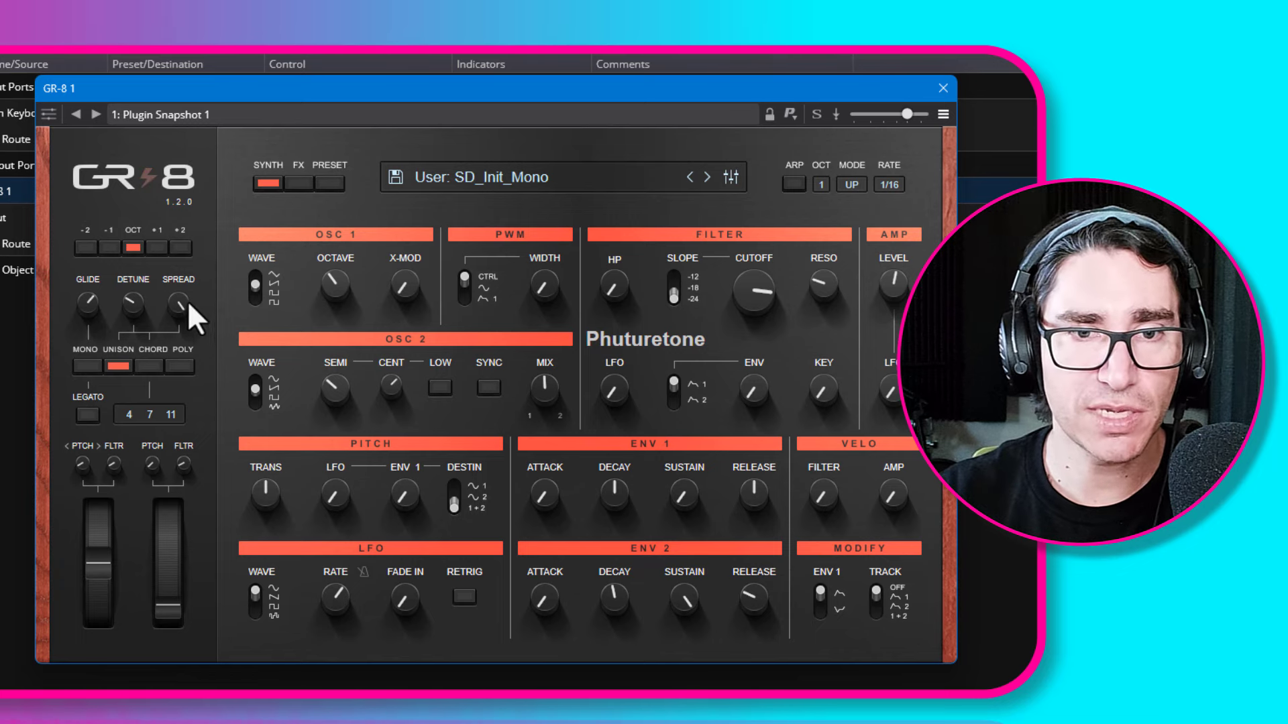
click(299, 182)
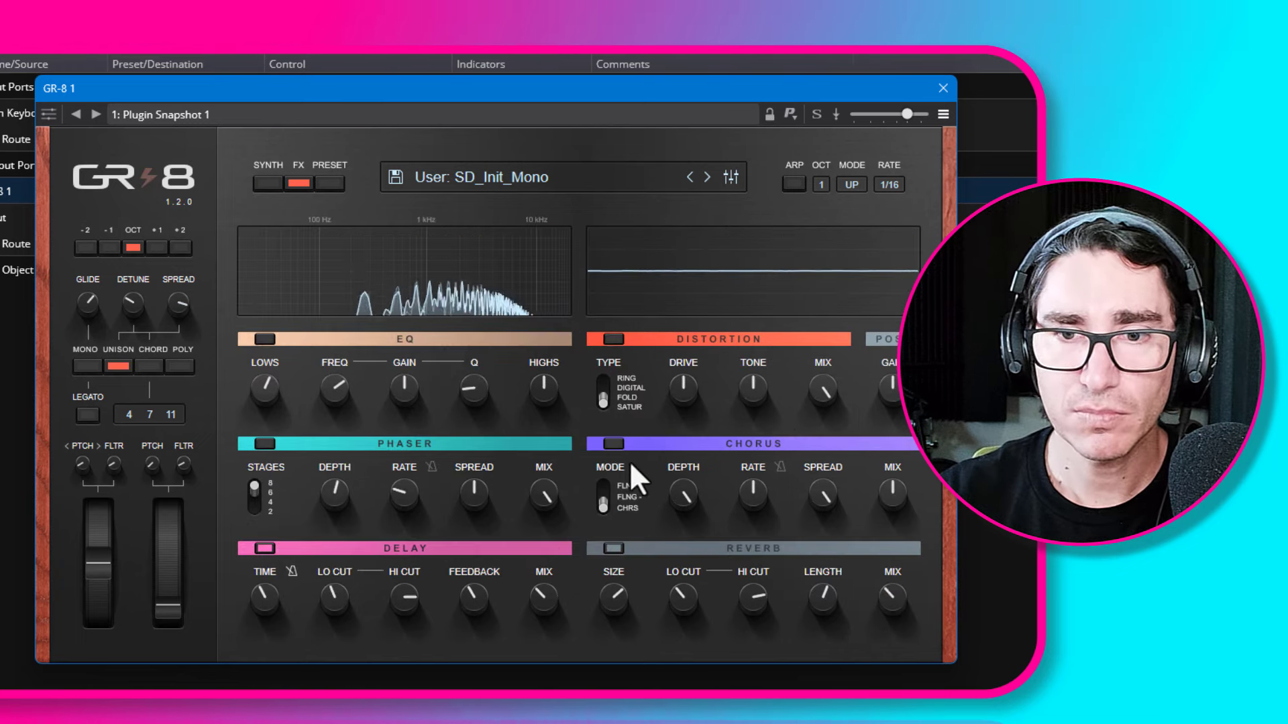
click(612, 444)
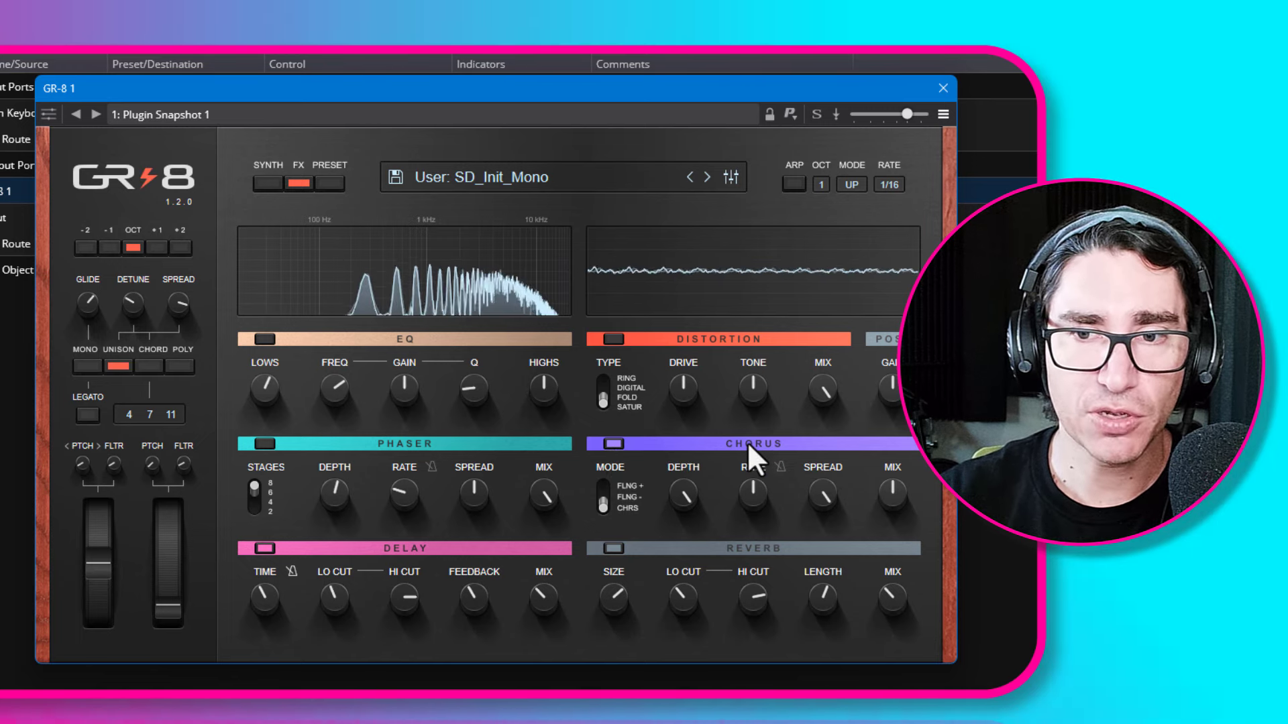
Compare the sound with chorus and unison spread at minimum, and raise the unison spread to about four fifths and the chorus spread to 82.0.
drag(824, 494, 846, 597)
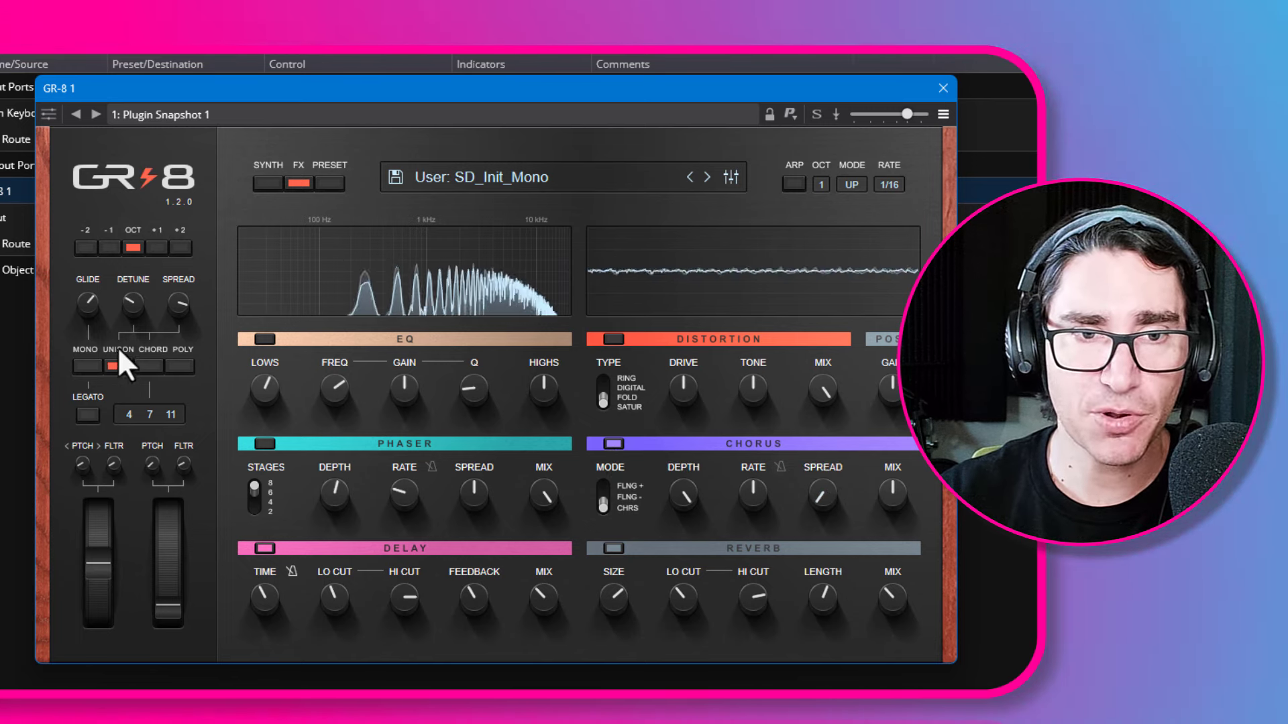
drag(175, 302, 195, 464)
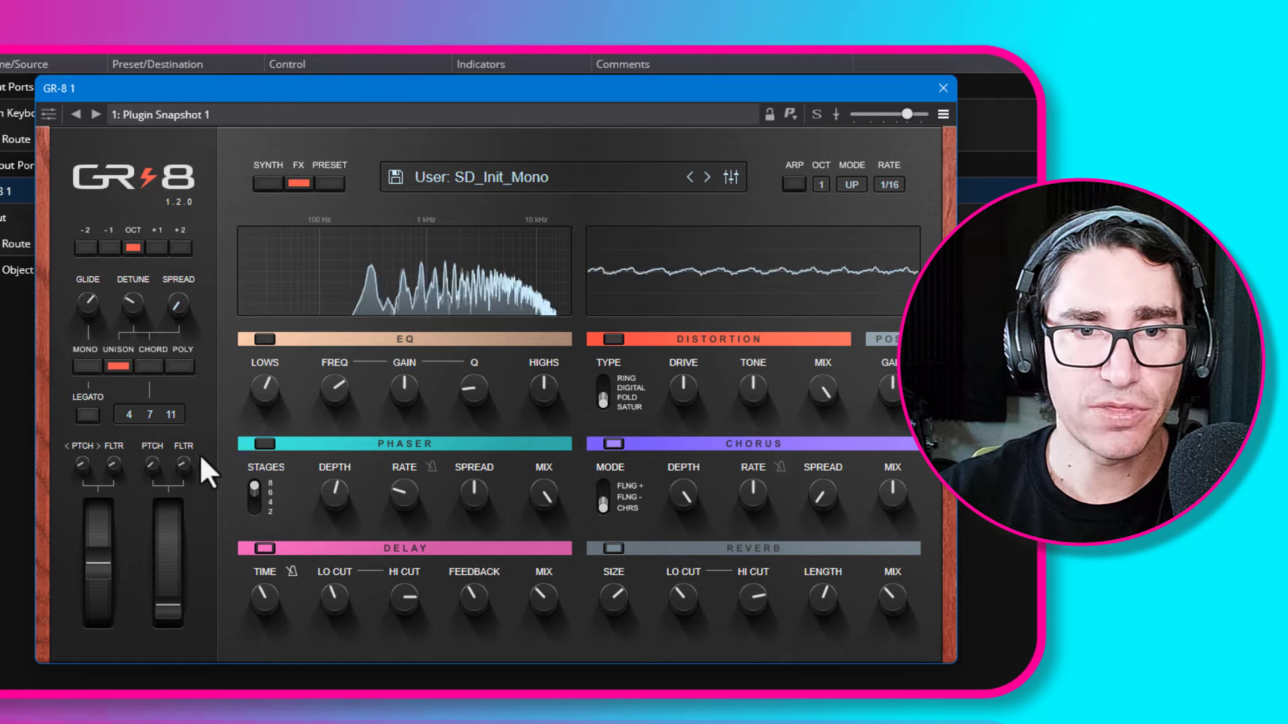
drag(178, 304, 171, 146)
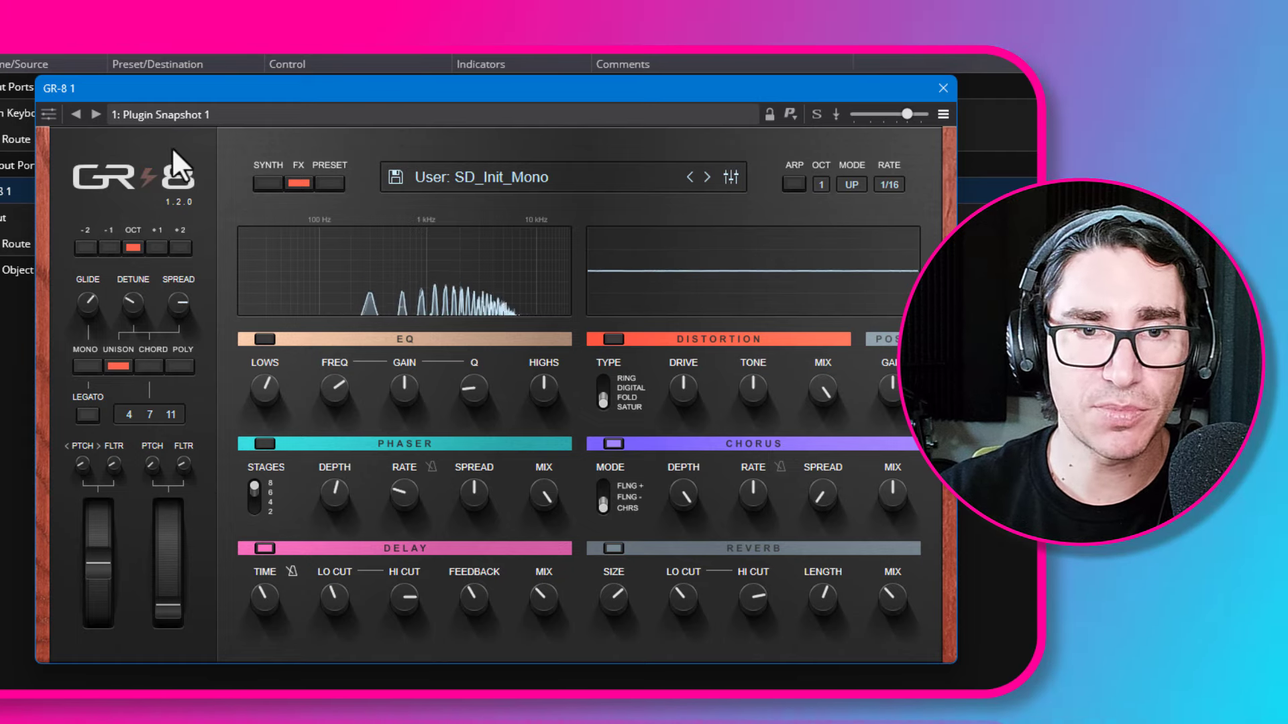
drag(813, 486, 824, 361)
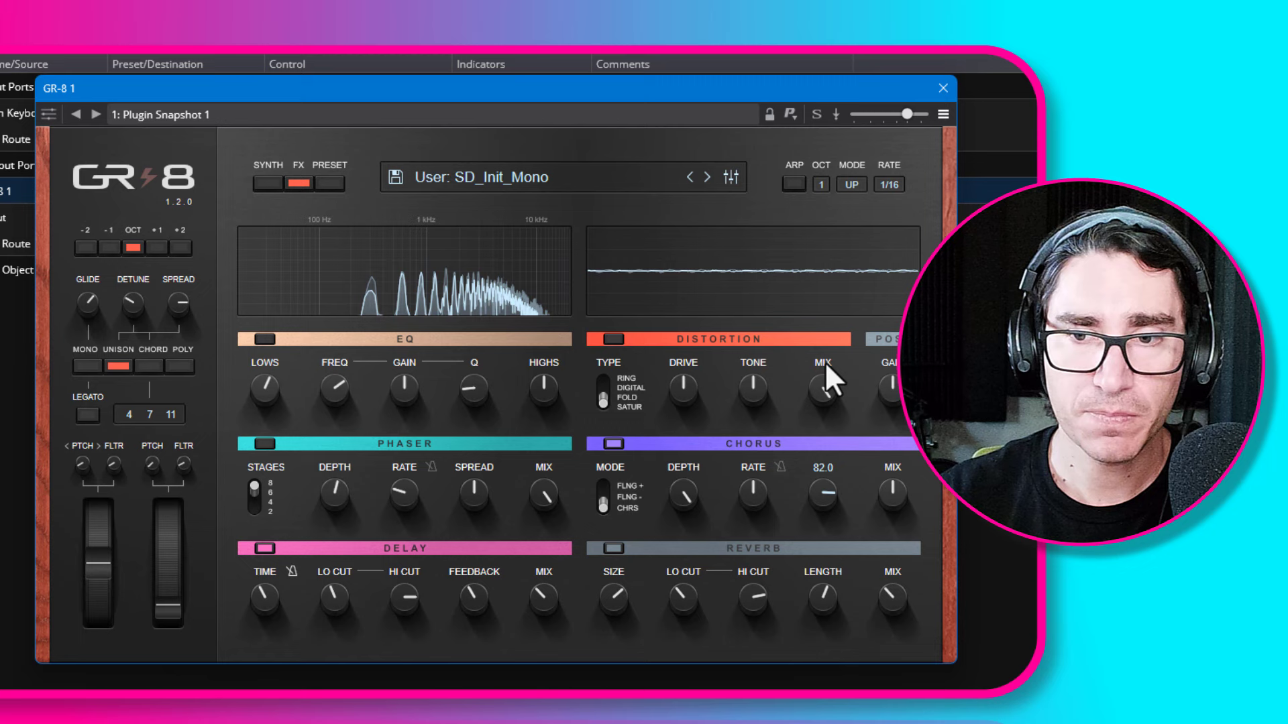
click(267, 183)
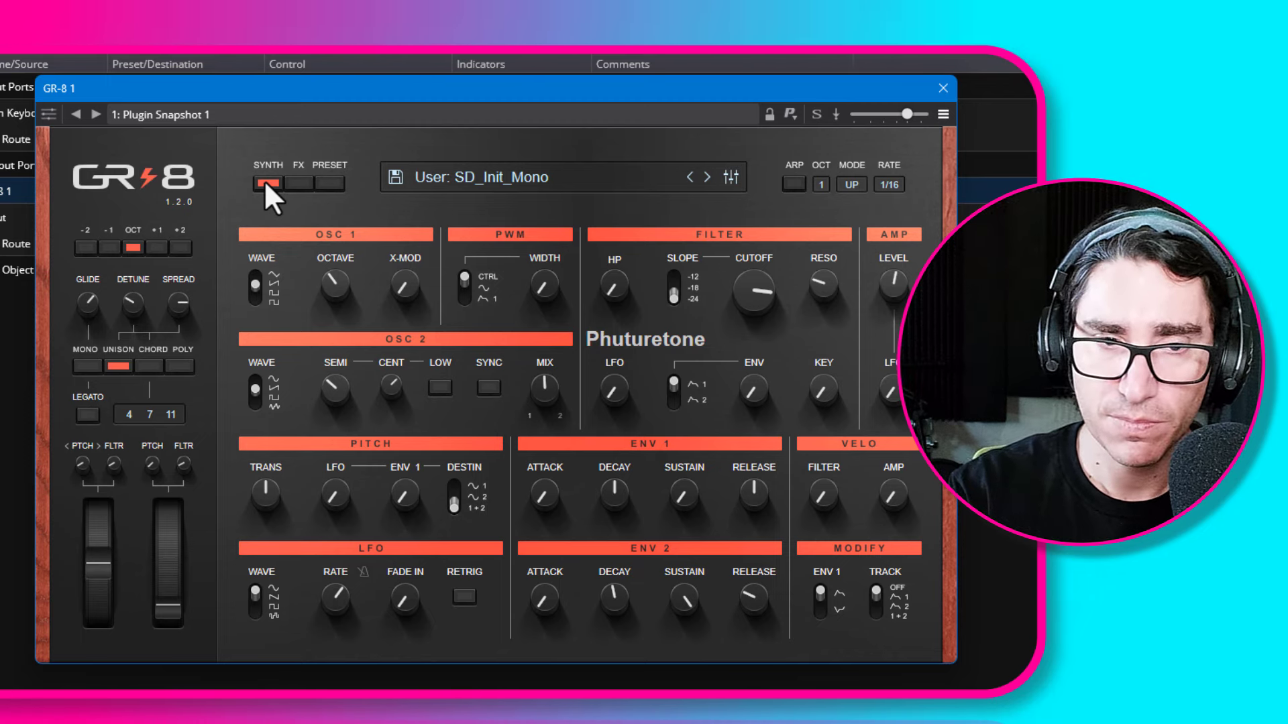
Raise the mod wheel's pitch depth to about its midpoint and push the mod wheel up to its maximum.
drag(318, 94, 291, 101)
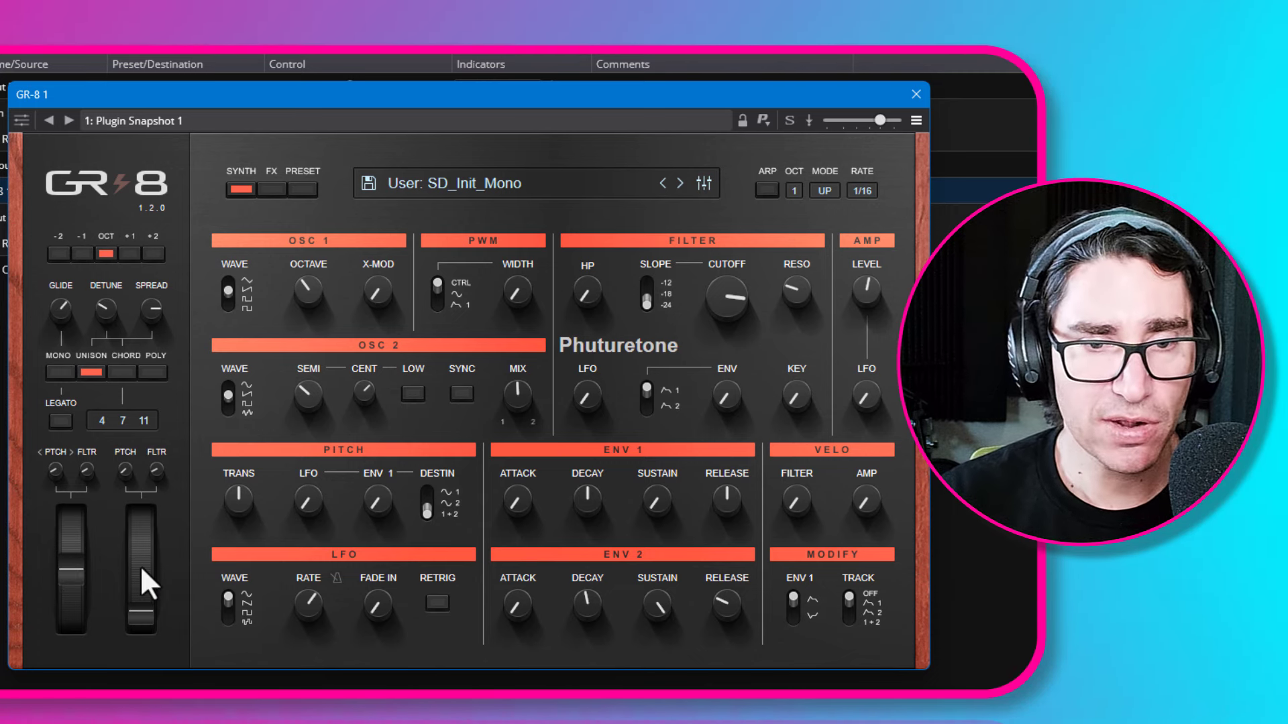
mouse_move(141, 568)
mouse_down()
mouse_move(144, 478)
mouse_move(159, 574)
mouse_up()
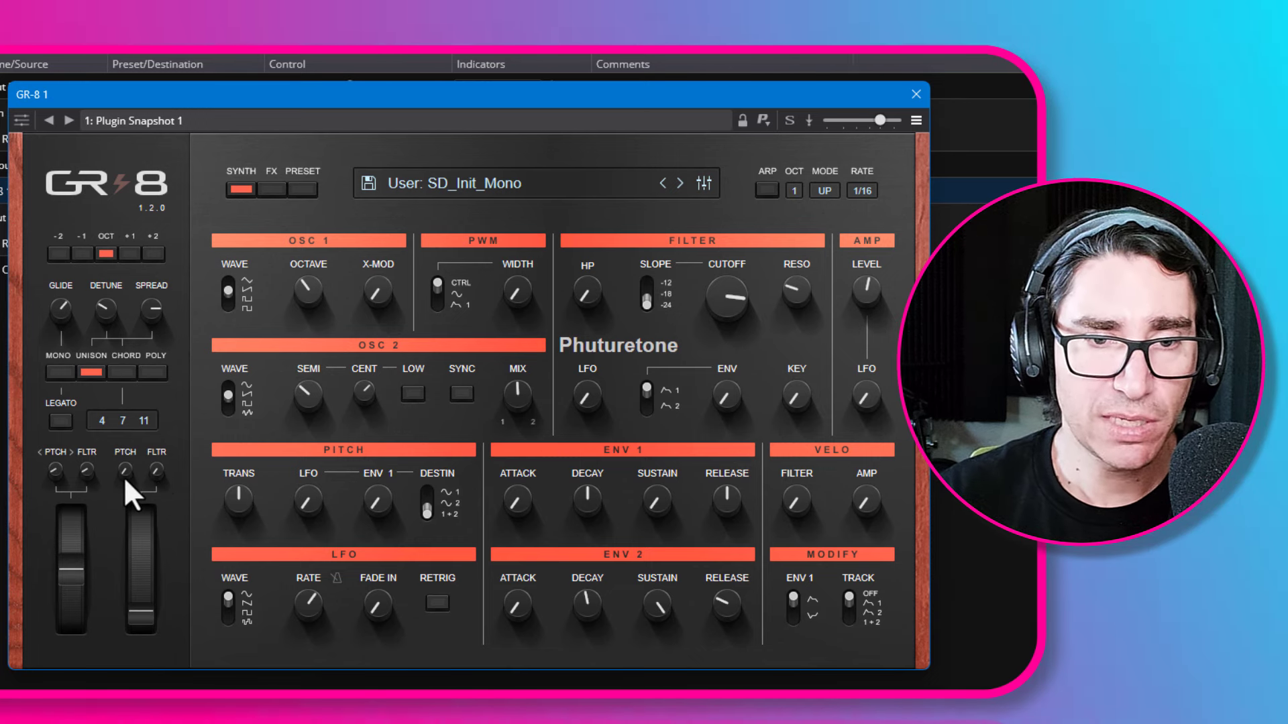
click(124, 469)
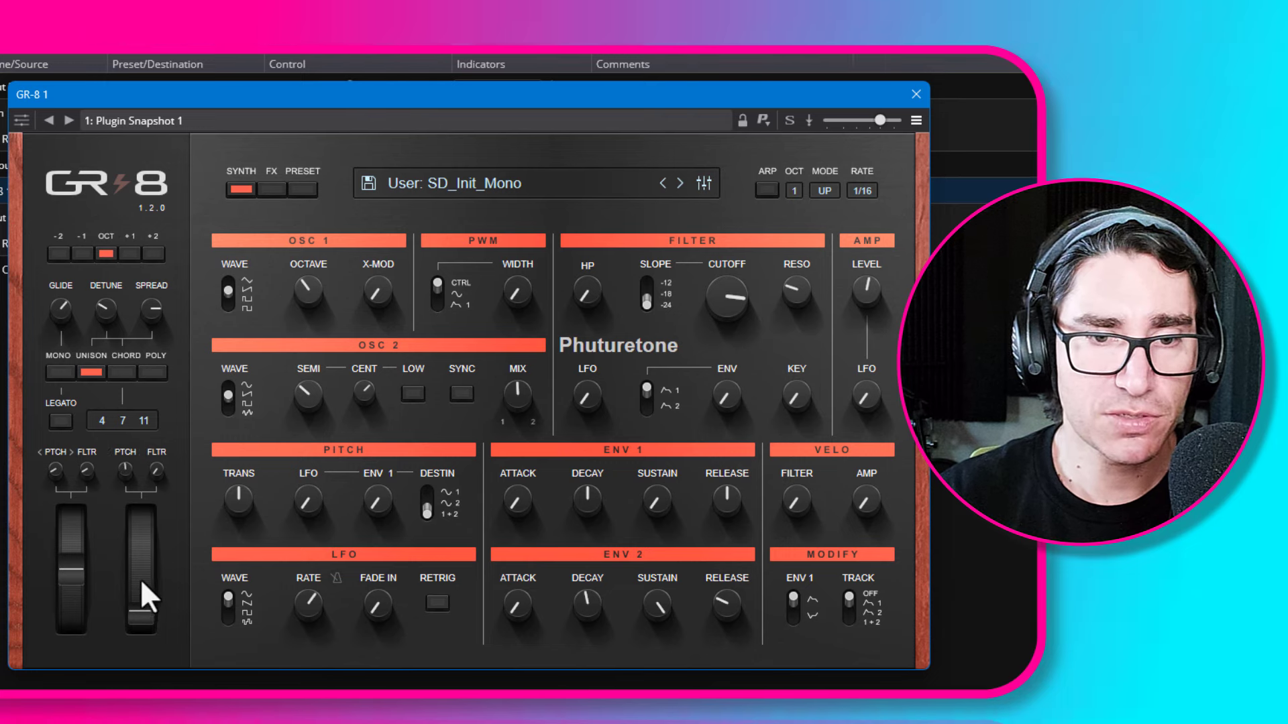
drag(140, 578, 138, 444)
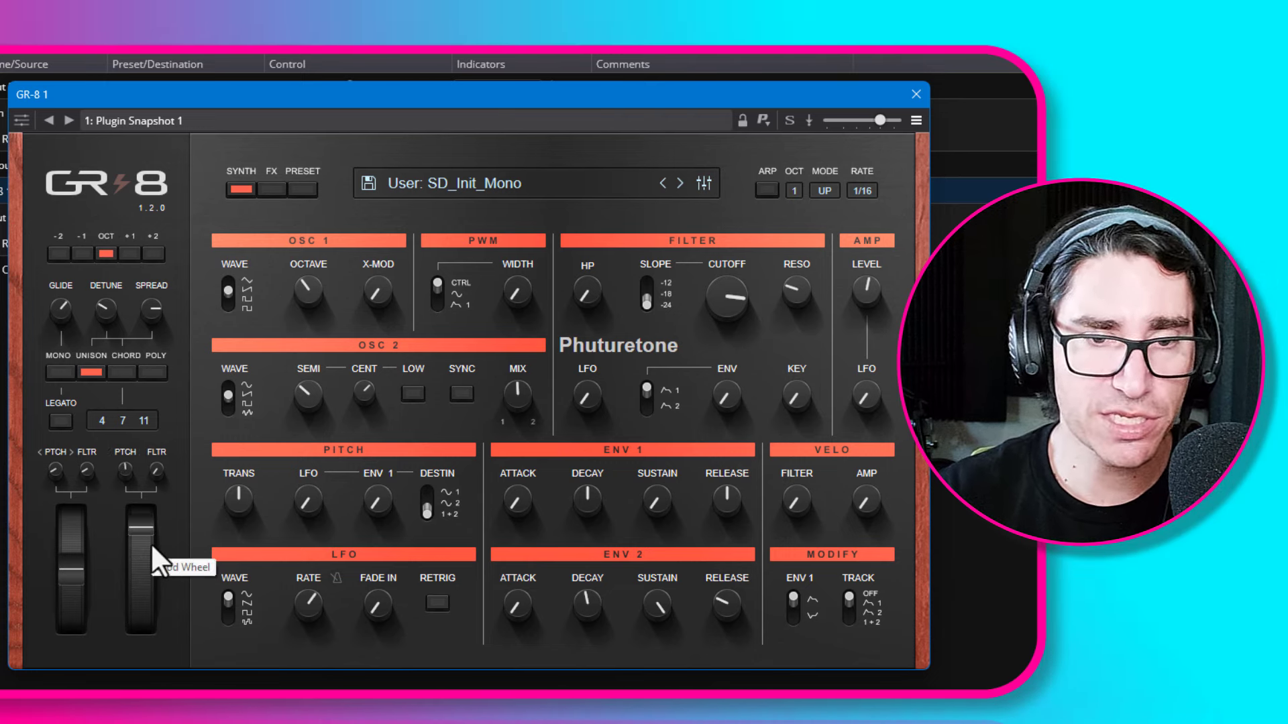
Lower the mod wheel's pitch depth to 1.0 and 9.0 for comparison, and raise it to its maximum.
drag(123, 469, 141, 582)
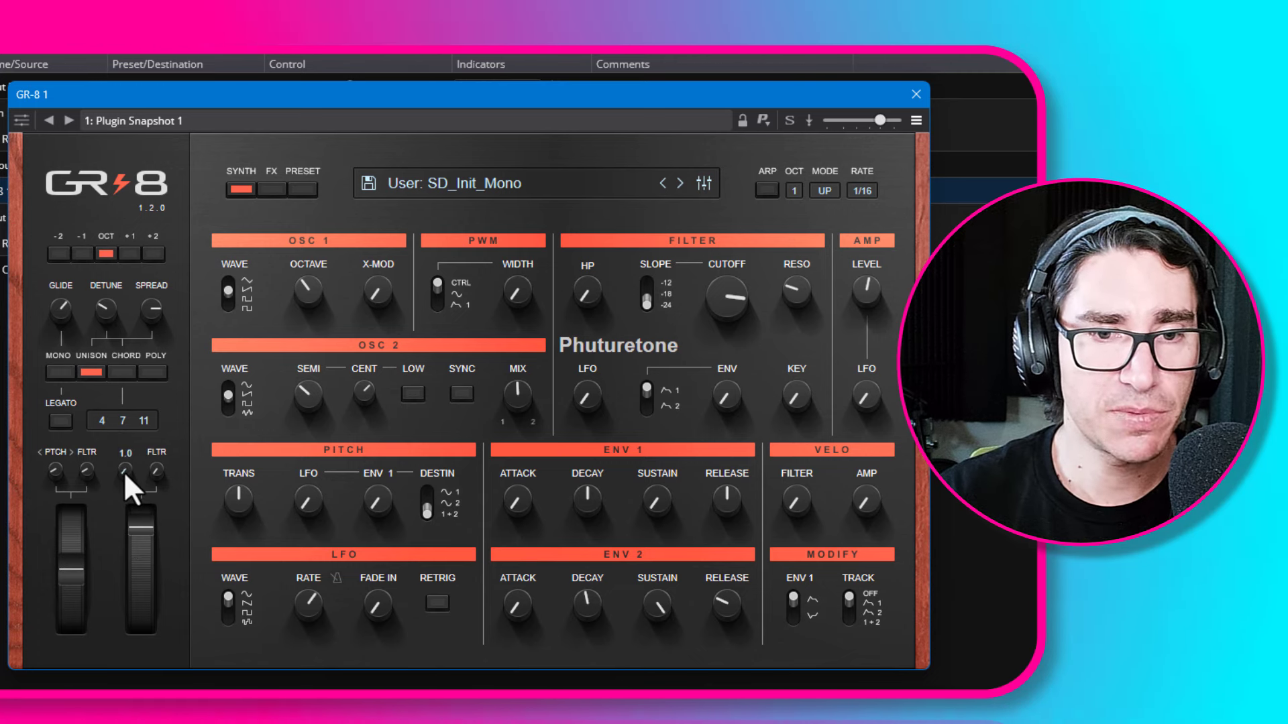
drag(123, 464, 122, 460)
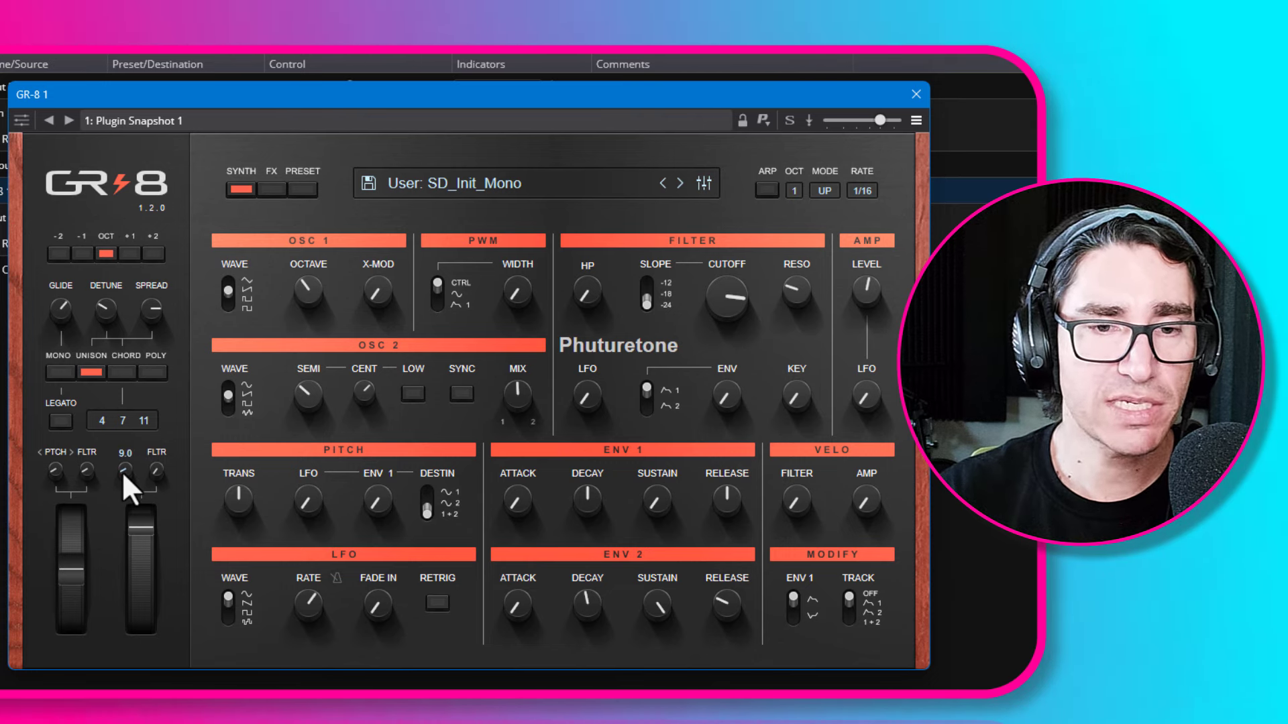
drag(122, 472, 114, 279)
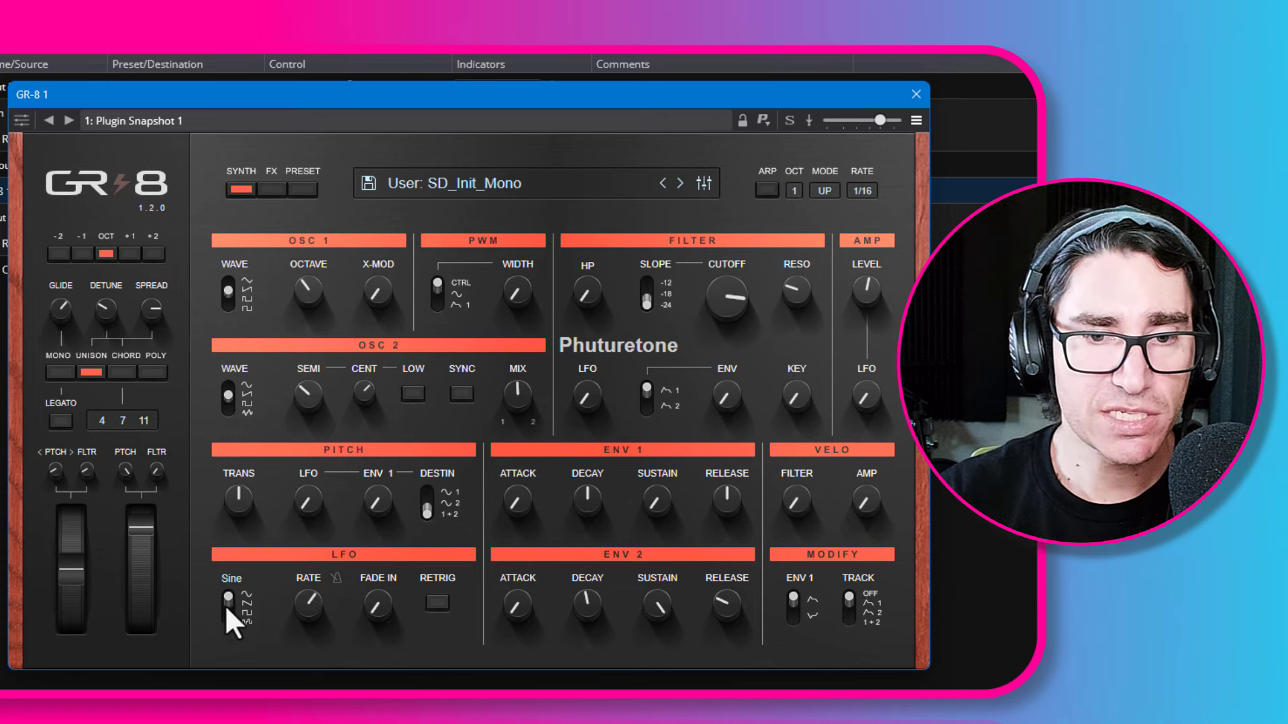
Raise the sine-wave LFO's rate to about three quarters and test the vibrato with the mod wheel, returning the wheel to its minimum.
drag(226, 636, 236, 571)
drag(234, 626, 235, 580)
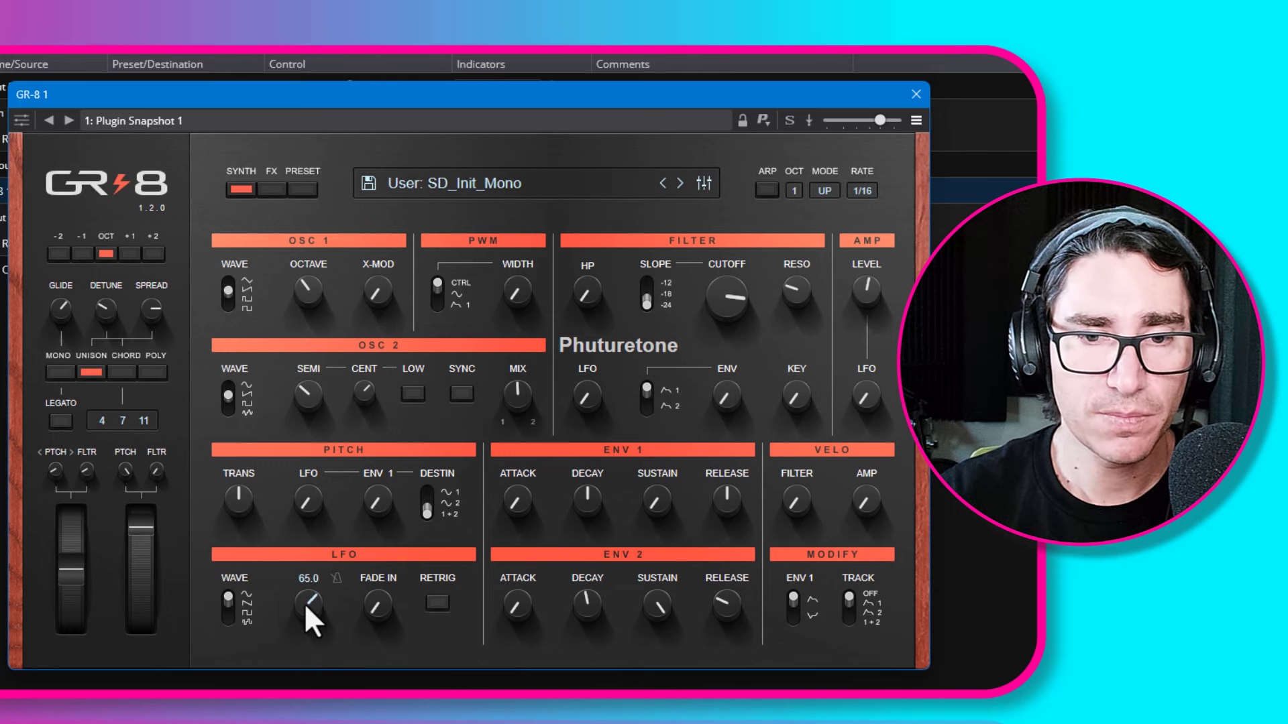
drag(306, 592, 307, 588)
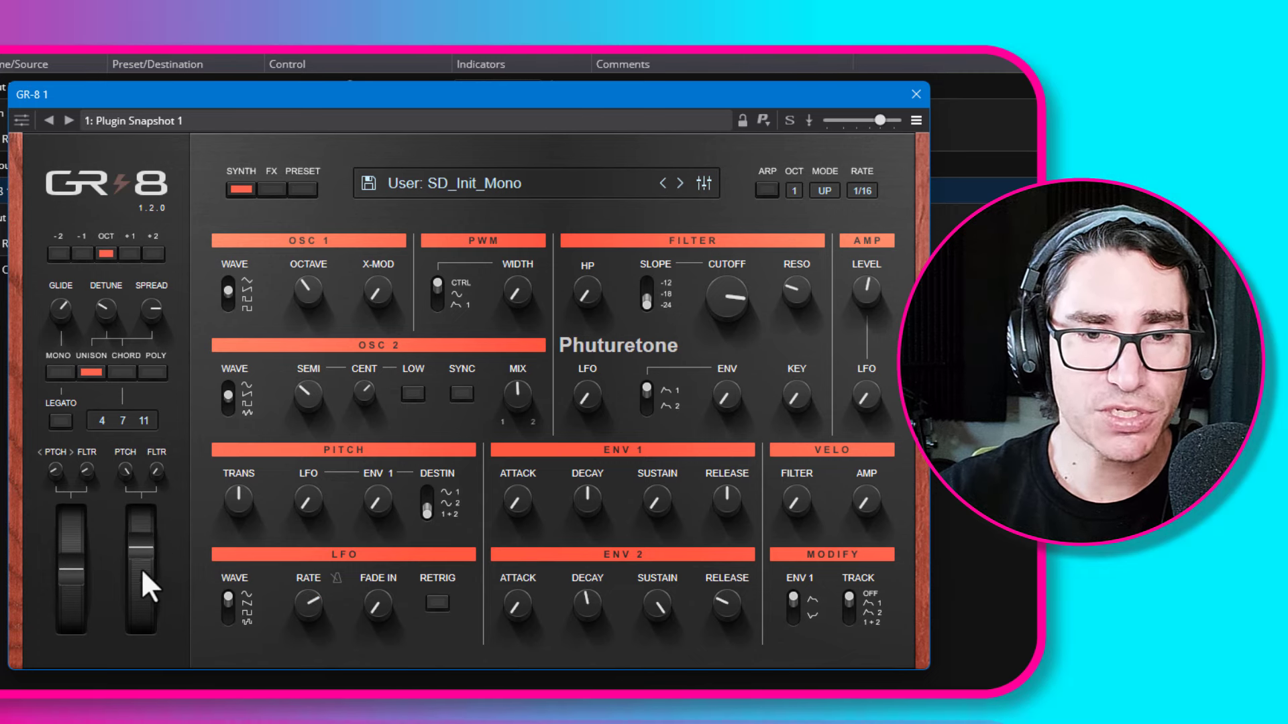
drag(142, 570, 143, 664)
drag(142, 544, 142, 582)
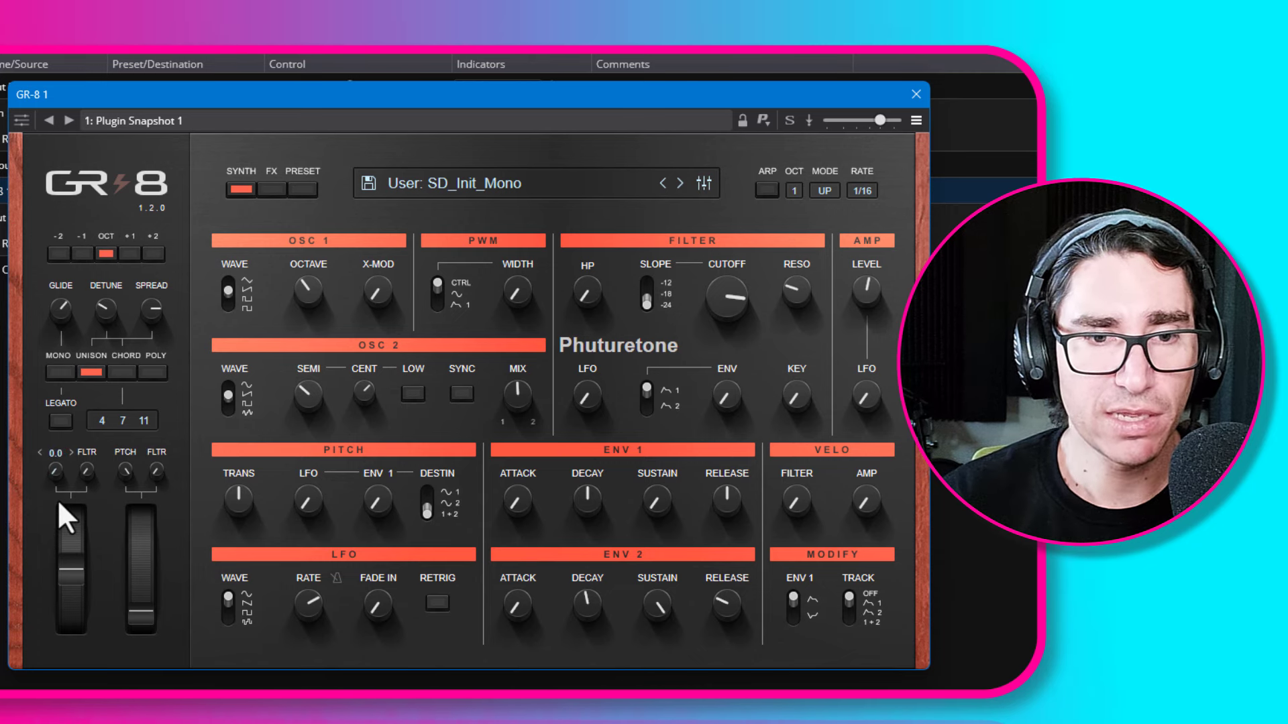
Try pitch bender depths between 0.0 and 93.0, including about 45.5 and 41.5.
drag(53, 440, 36, 360)
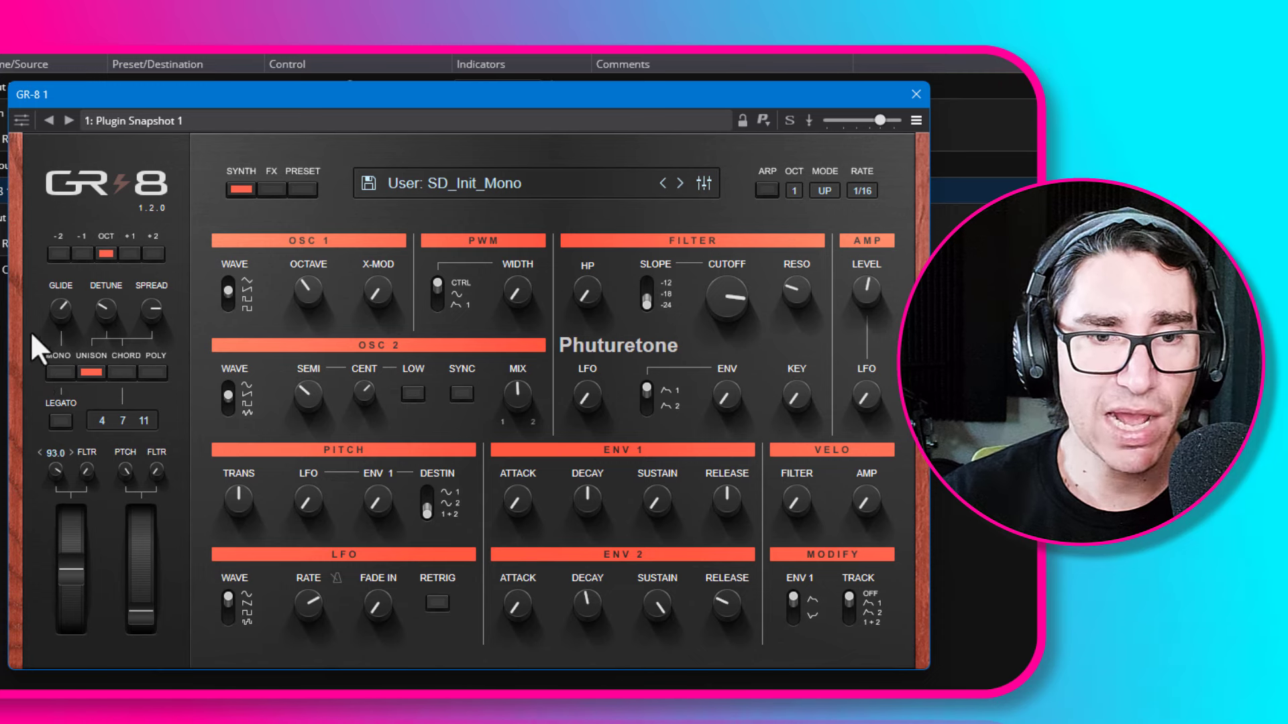
drag(44, 520, 40, 401)
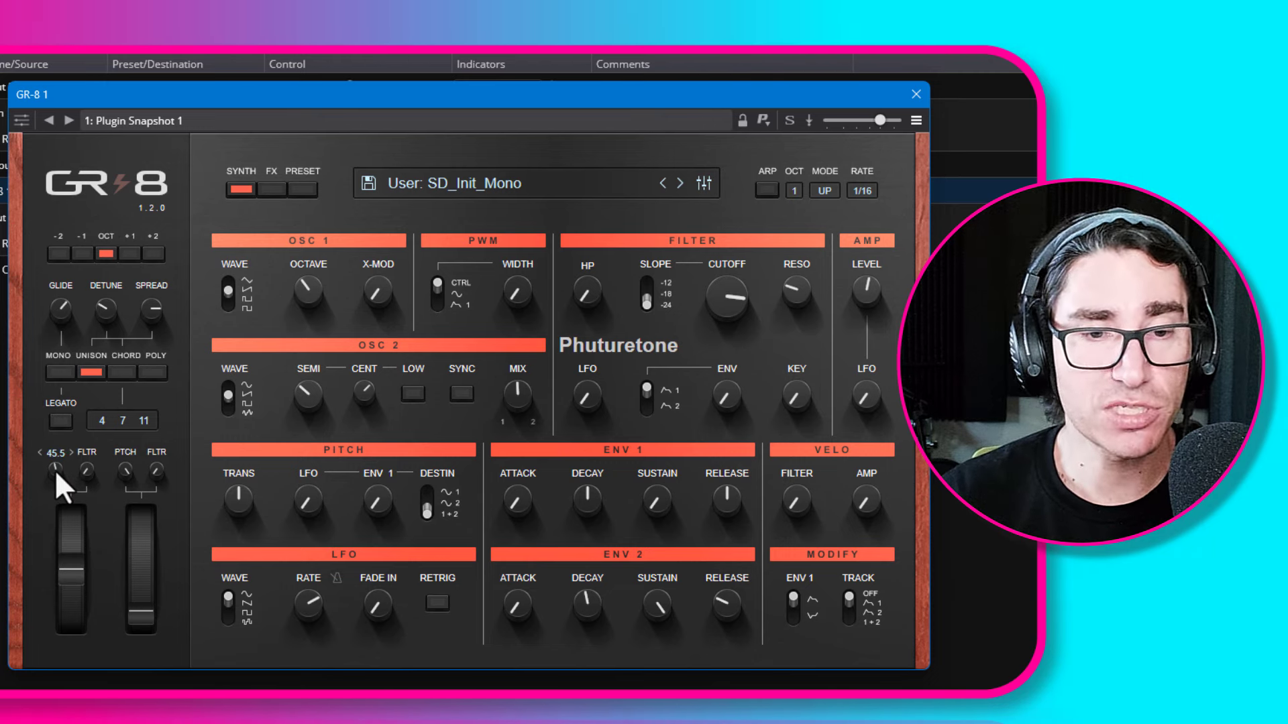
drag(55, 469, 53, 503)
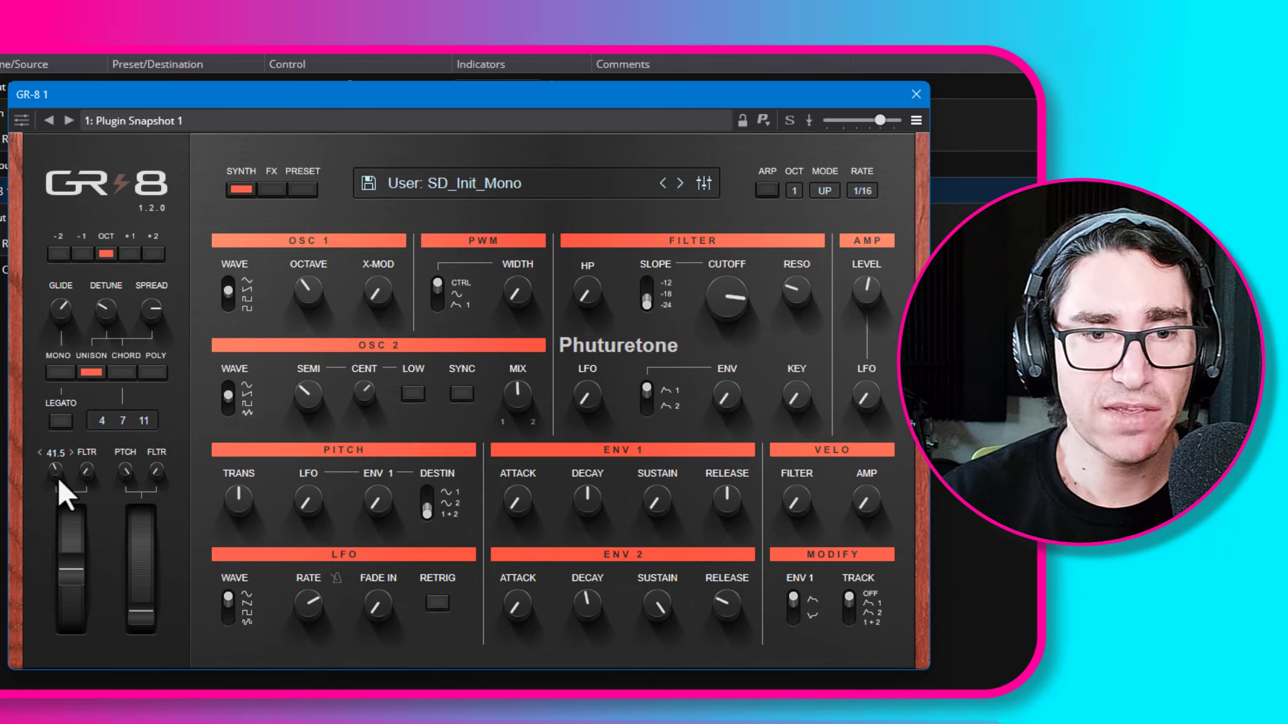
drag(58, 472, 62, 464)
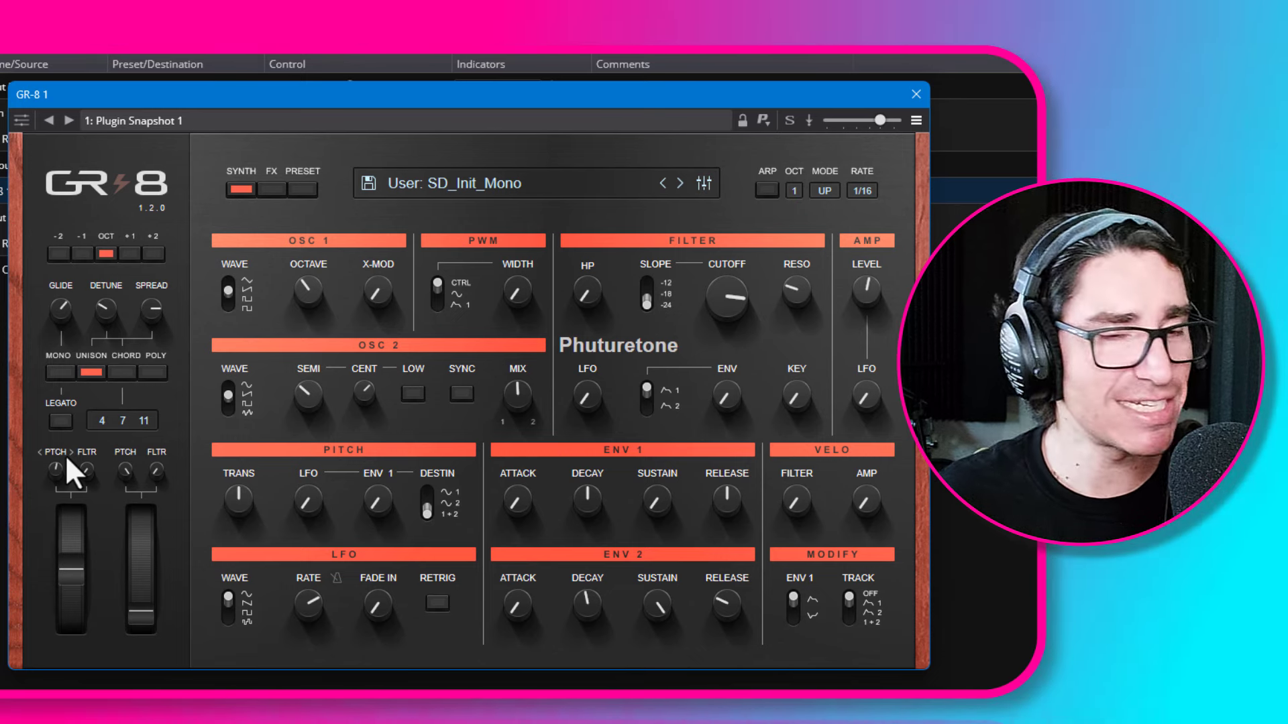
Set the pitch bender depth to 58.3.
mouse_move(54, 472)
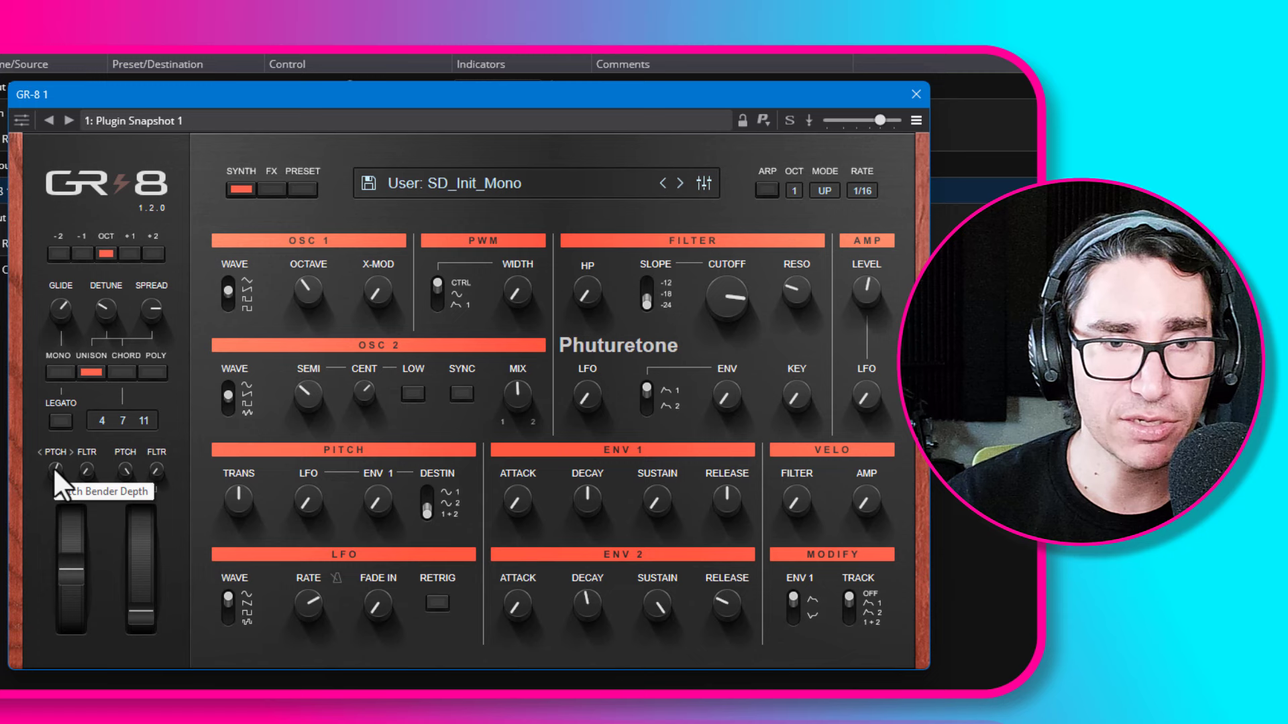
drag(54, 468, 54, 466)
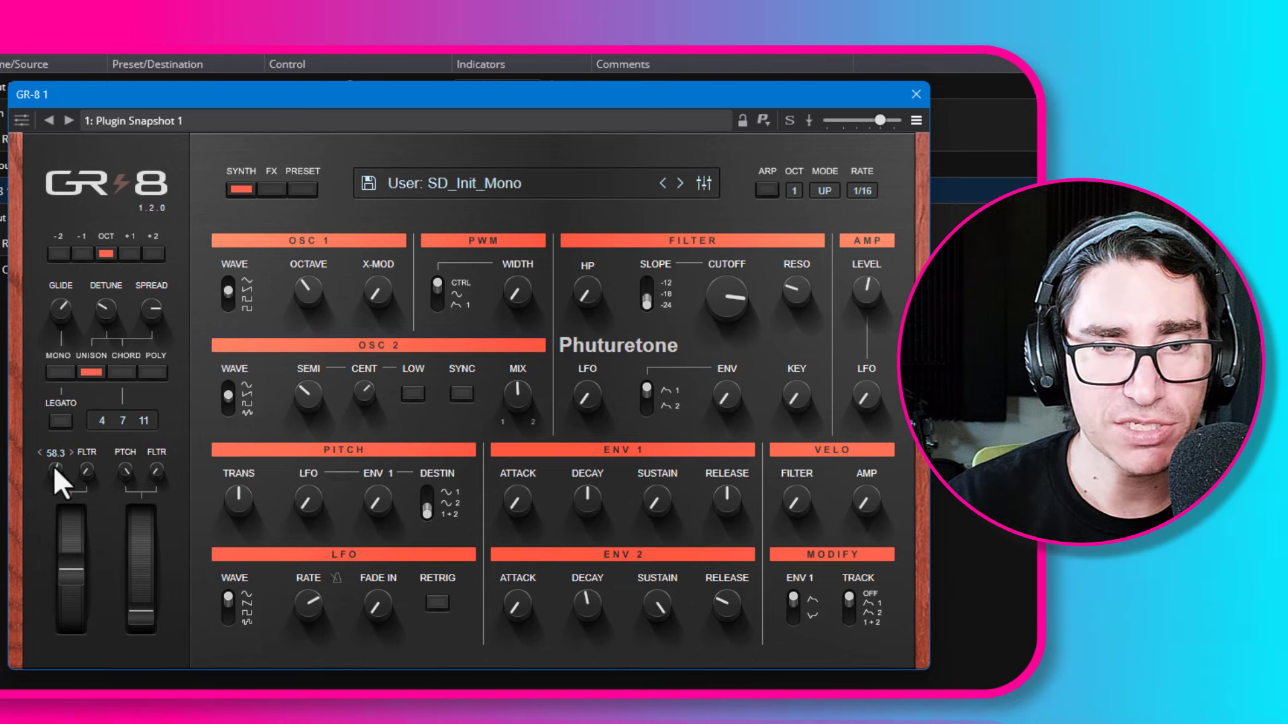
drag(54, 465, 57, 464)
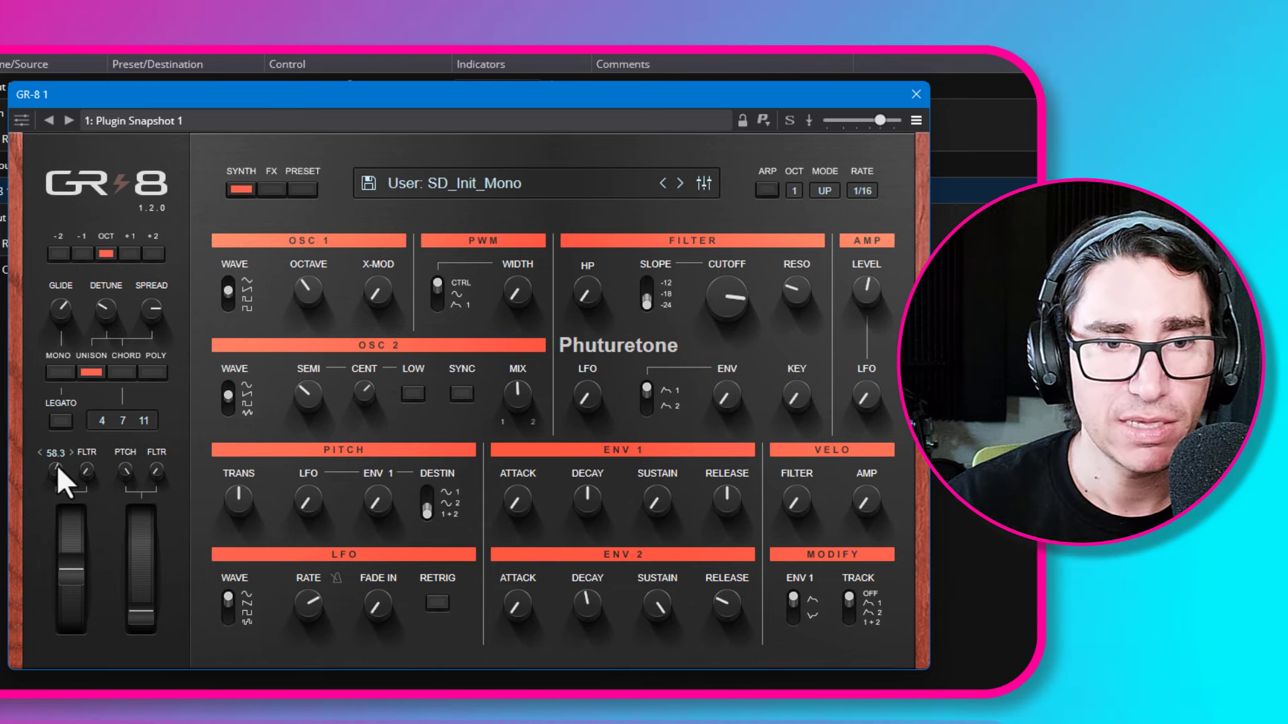